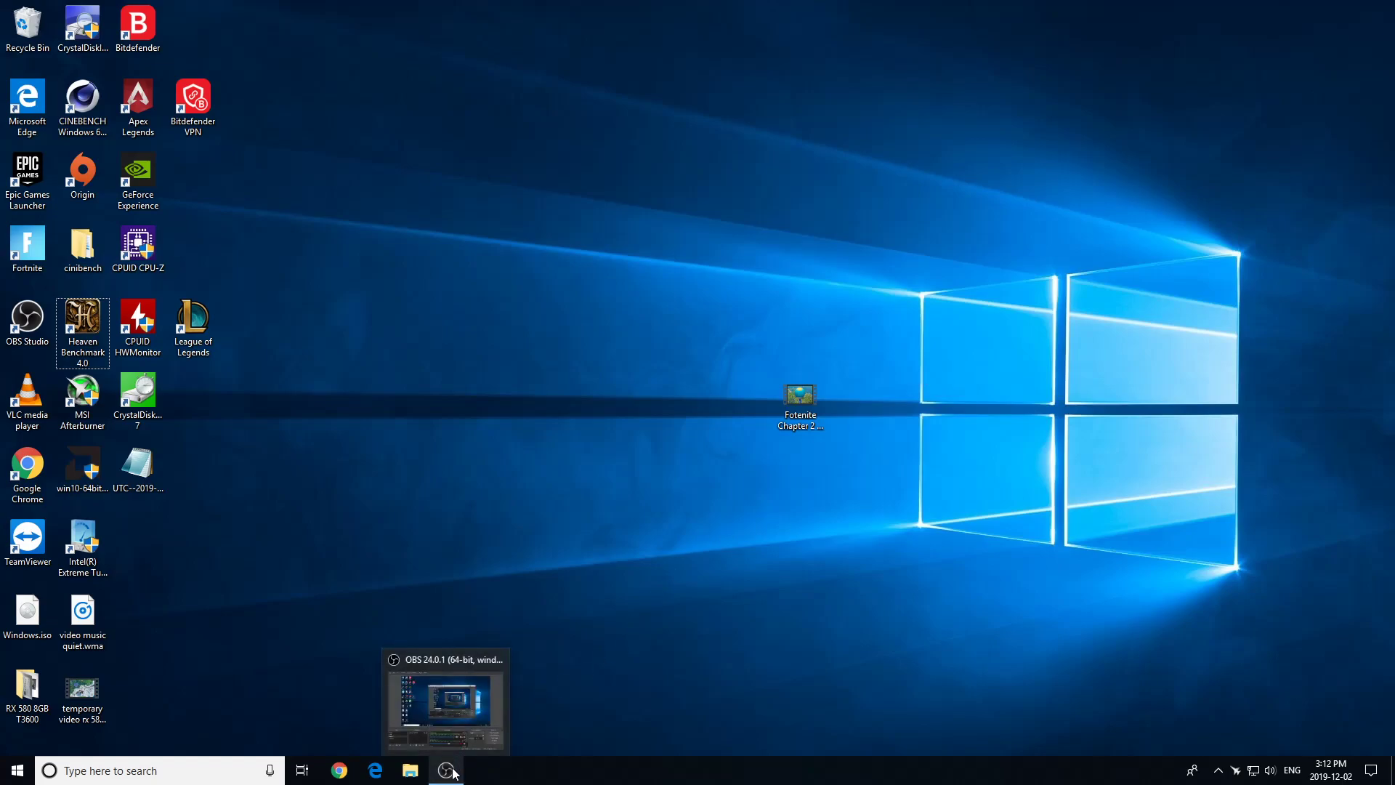
Move the OBS window aside and launch AMD Radeon Settings from the desktop right-click menu.
click(449, 772)
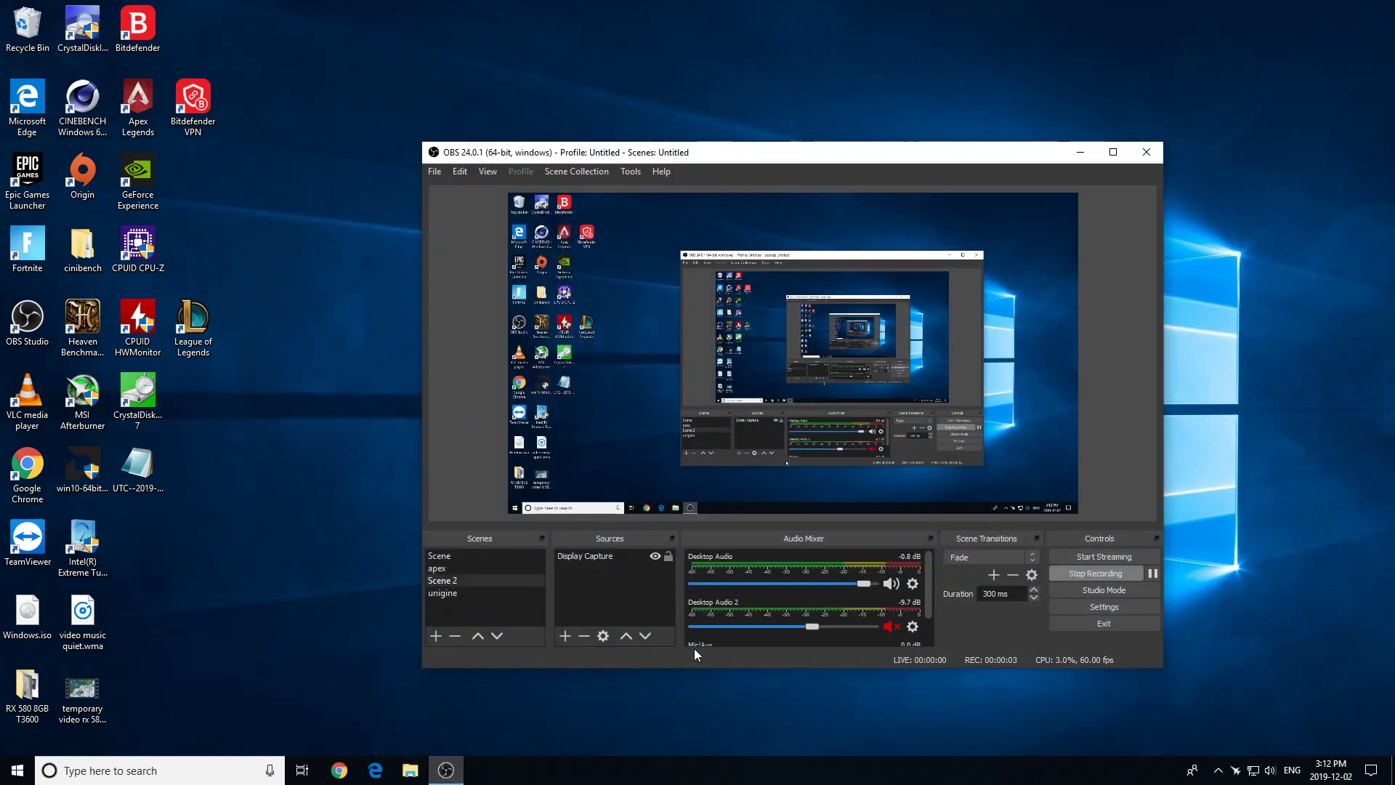
click(465, 779)
right_click(618, 492)
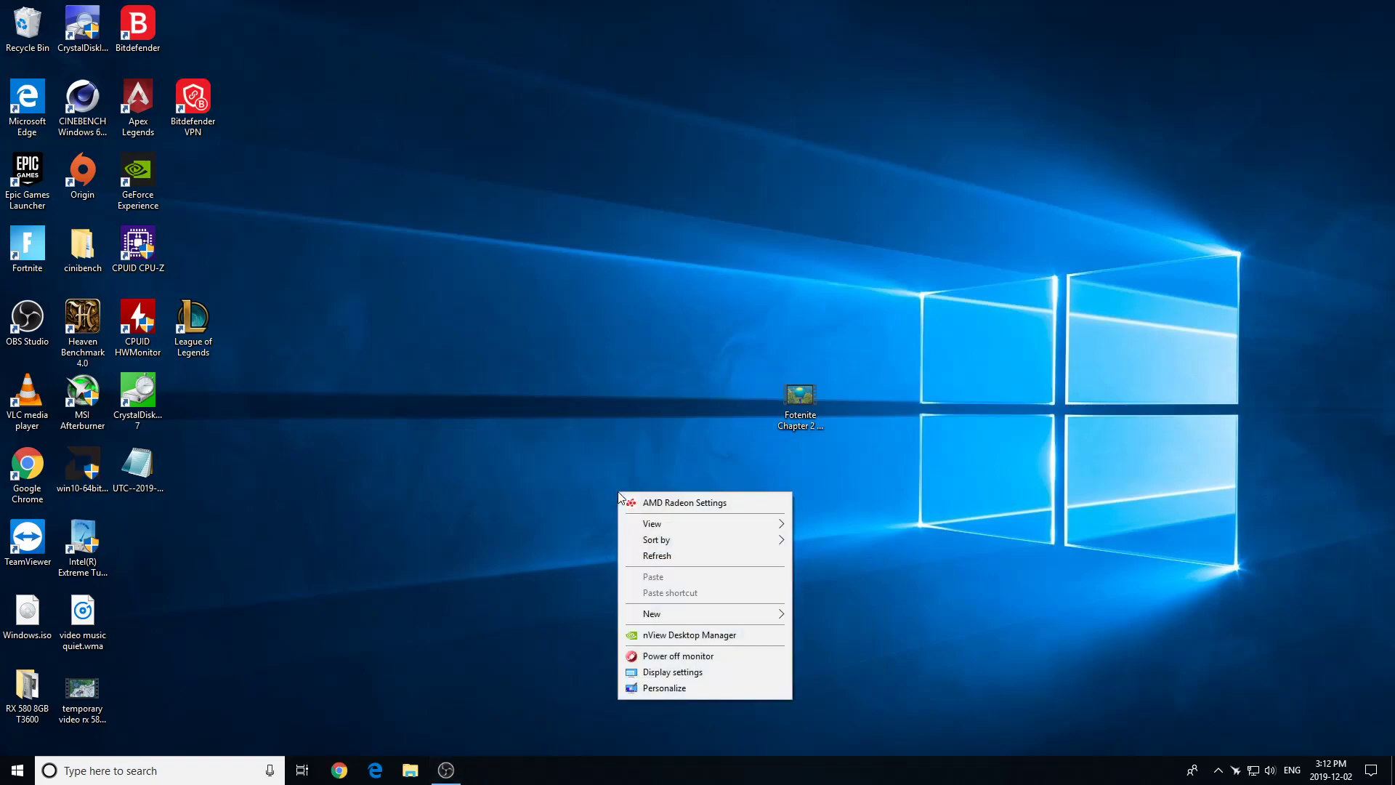
click(564, 390)
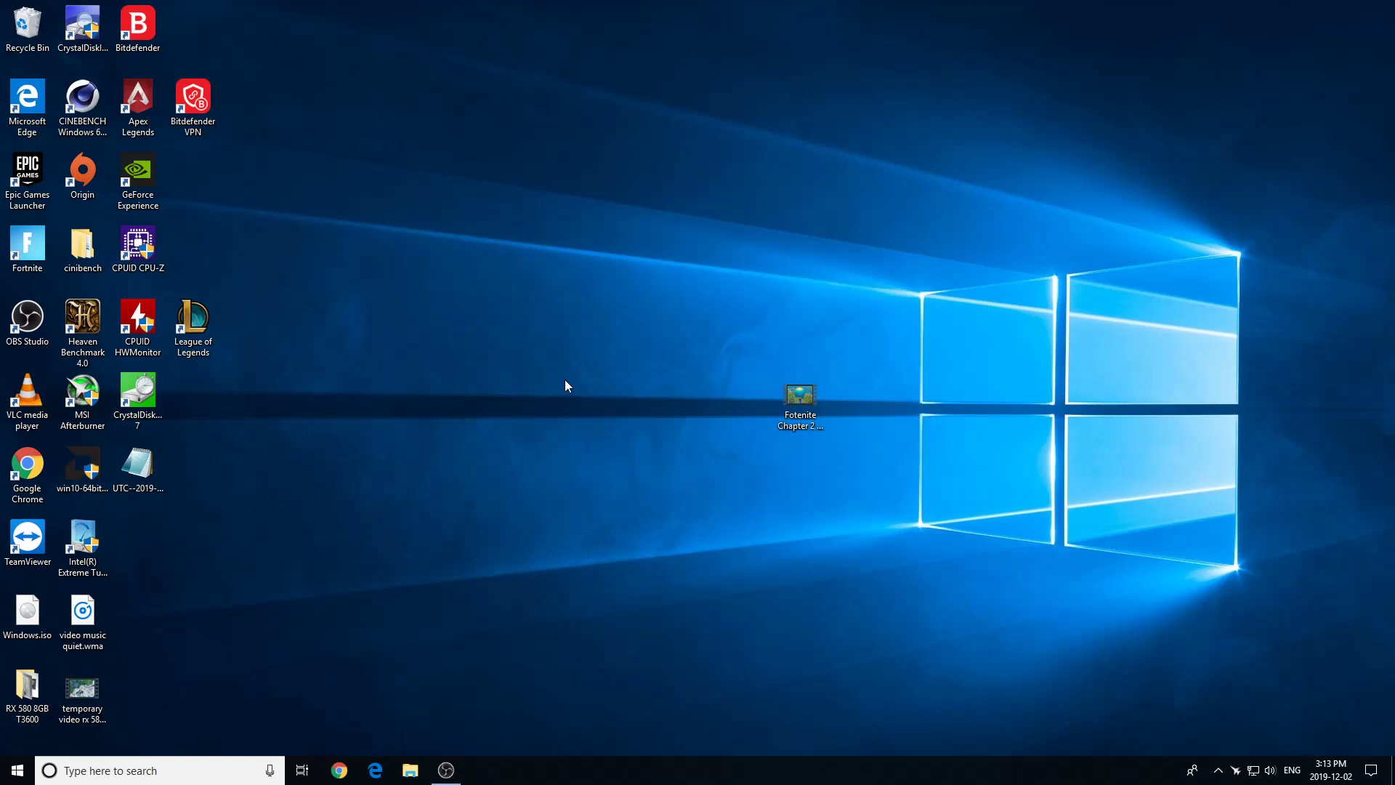
right_click(559, 337)
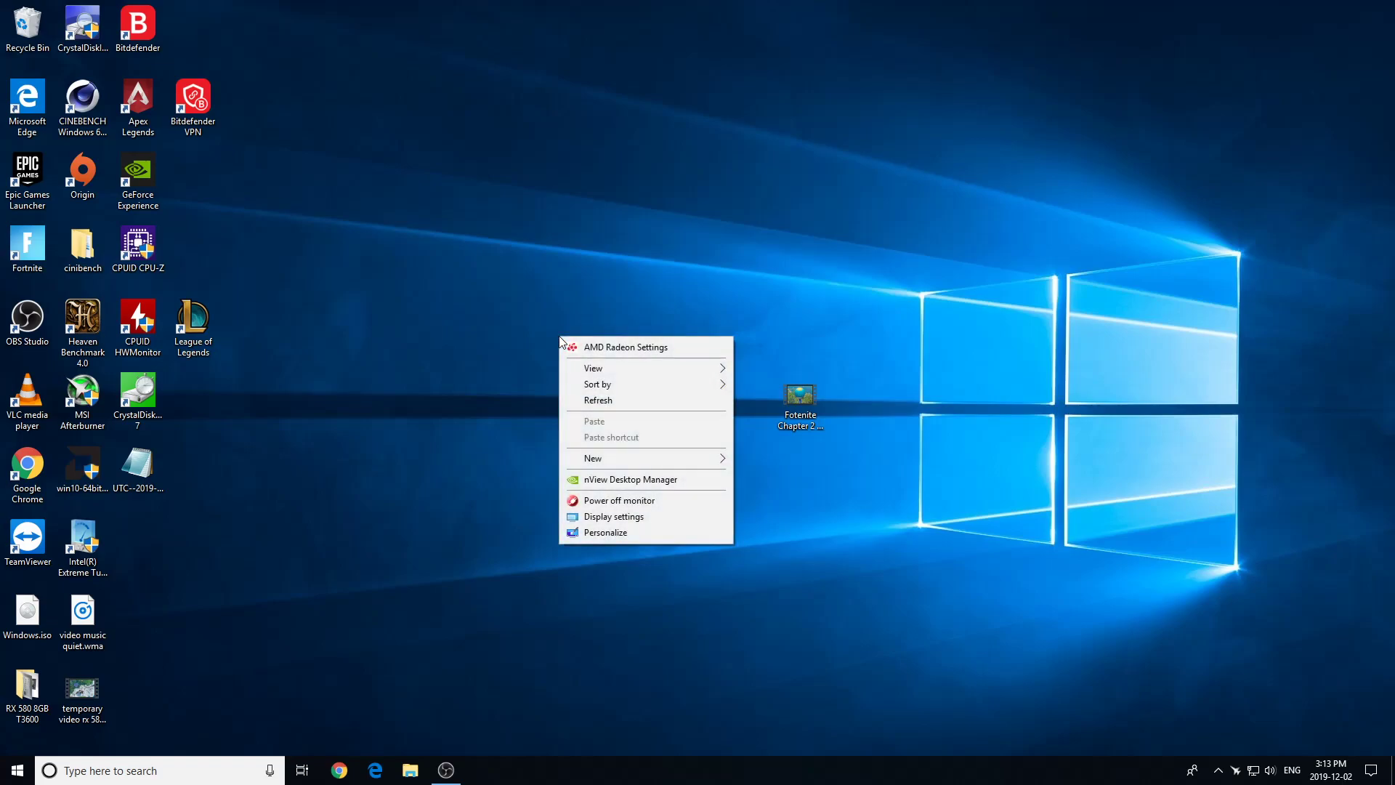
right_click(533, 311)
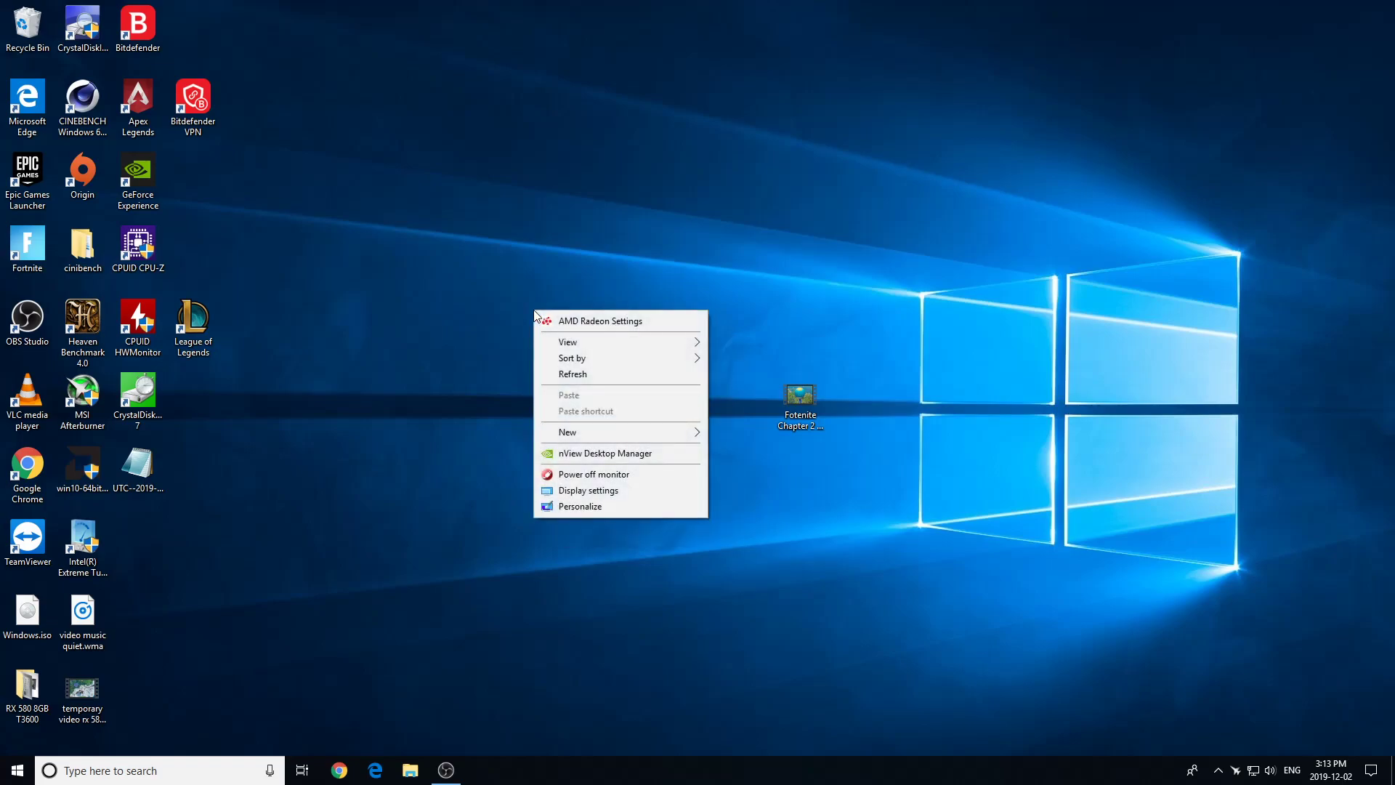
click(561, 322)
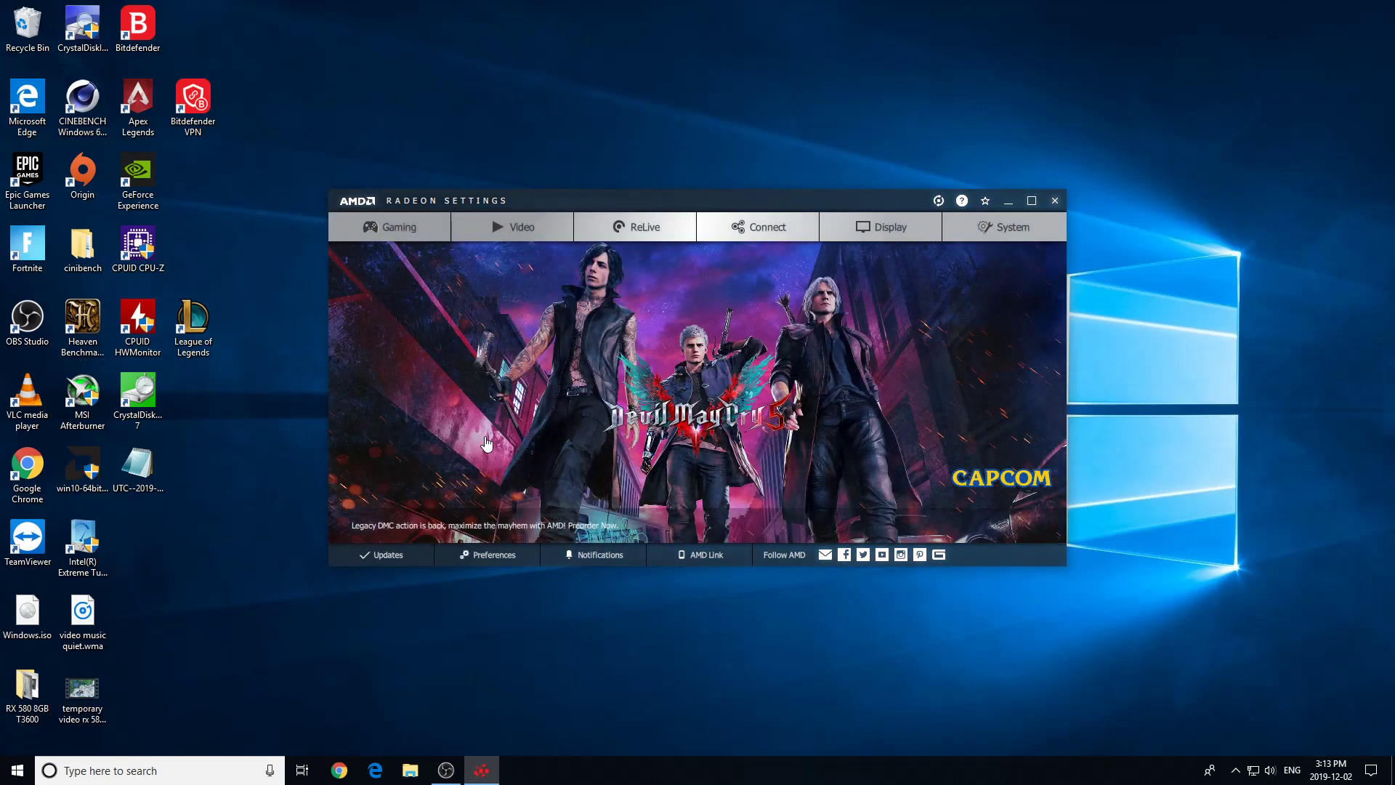
Go to Gaming > Global Settings > Global WattMan.
click(432, 228)
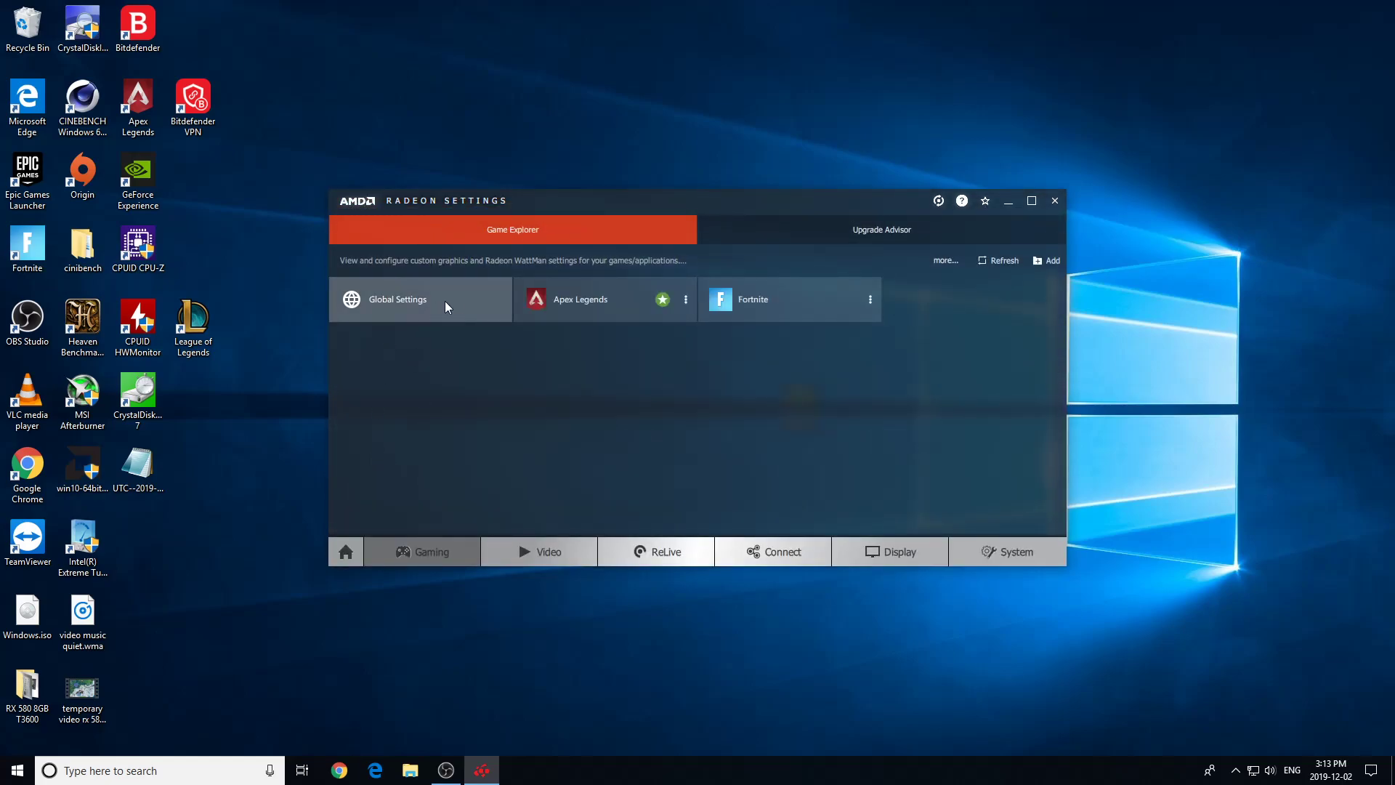
click(455, 298)
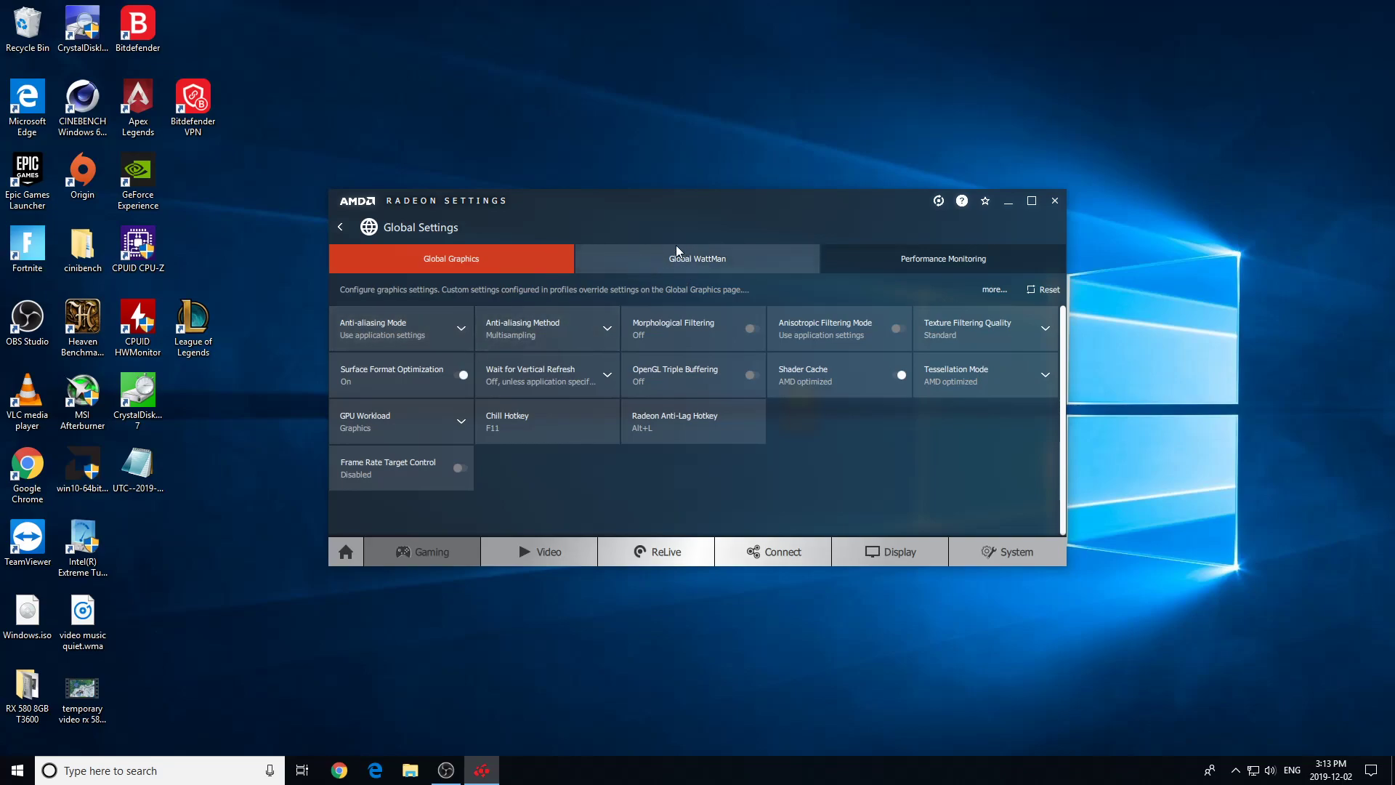
click(639, 255)
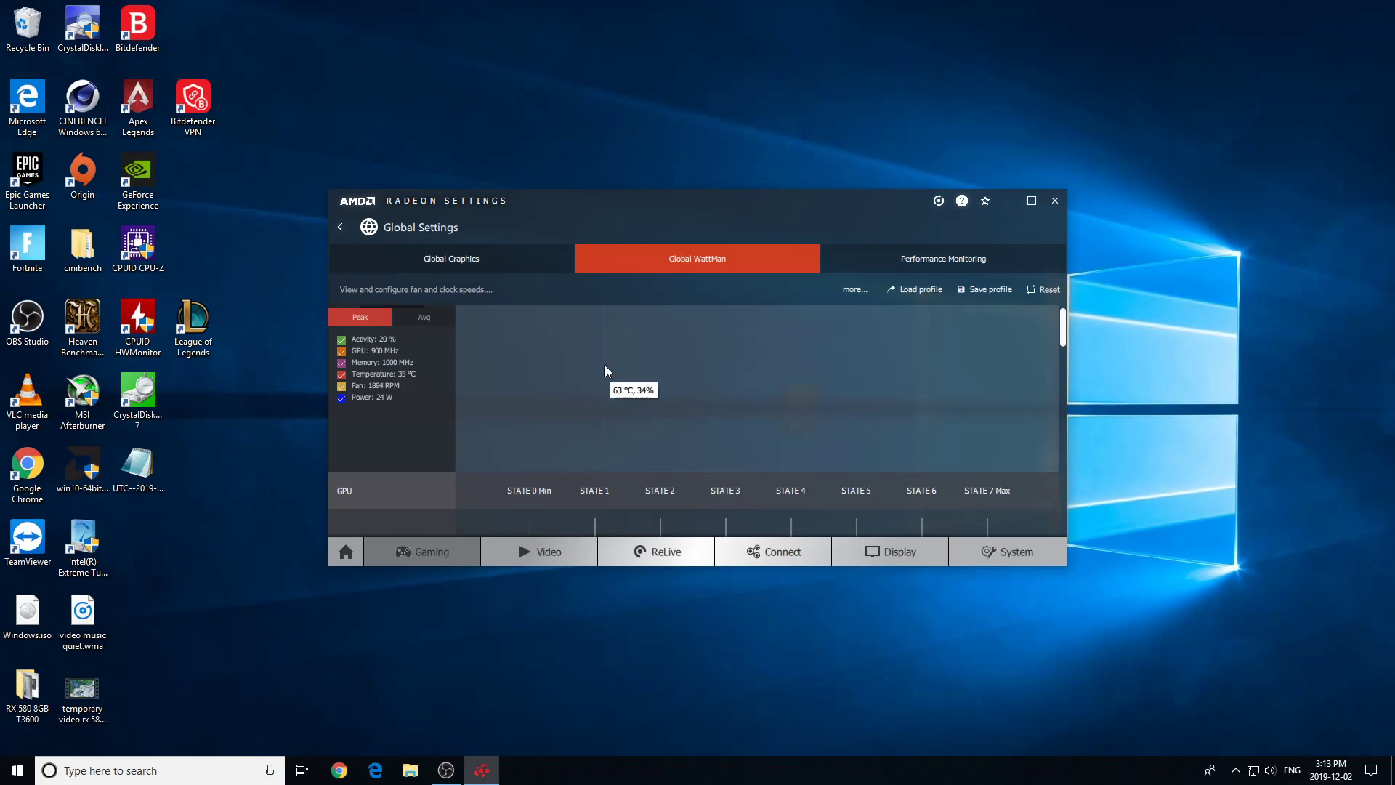
Scroll to the GPU state controls and toggle Voltage Control between Automatic and Manual.
scroll(565, 374, down, 3)
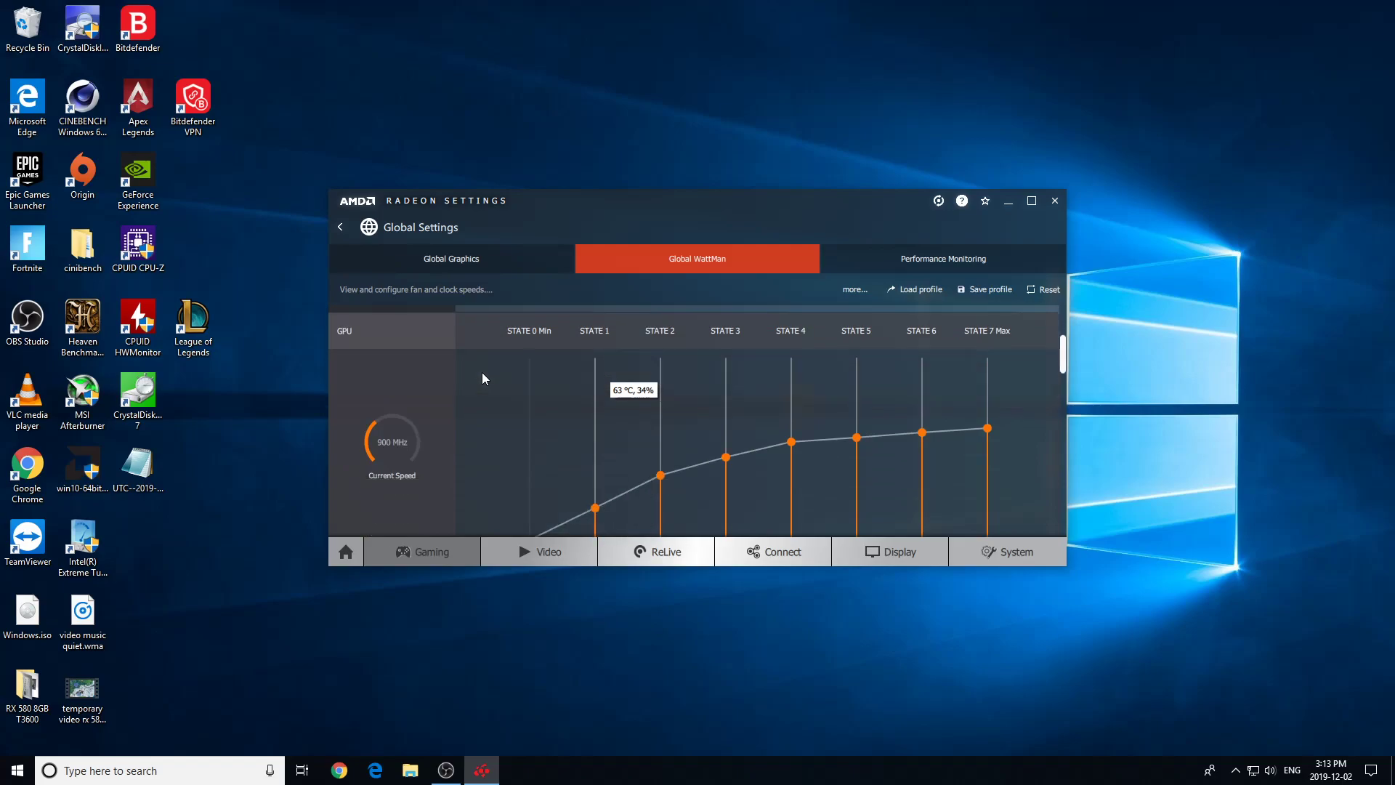
scroll(560, 429, down, 1)
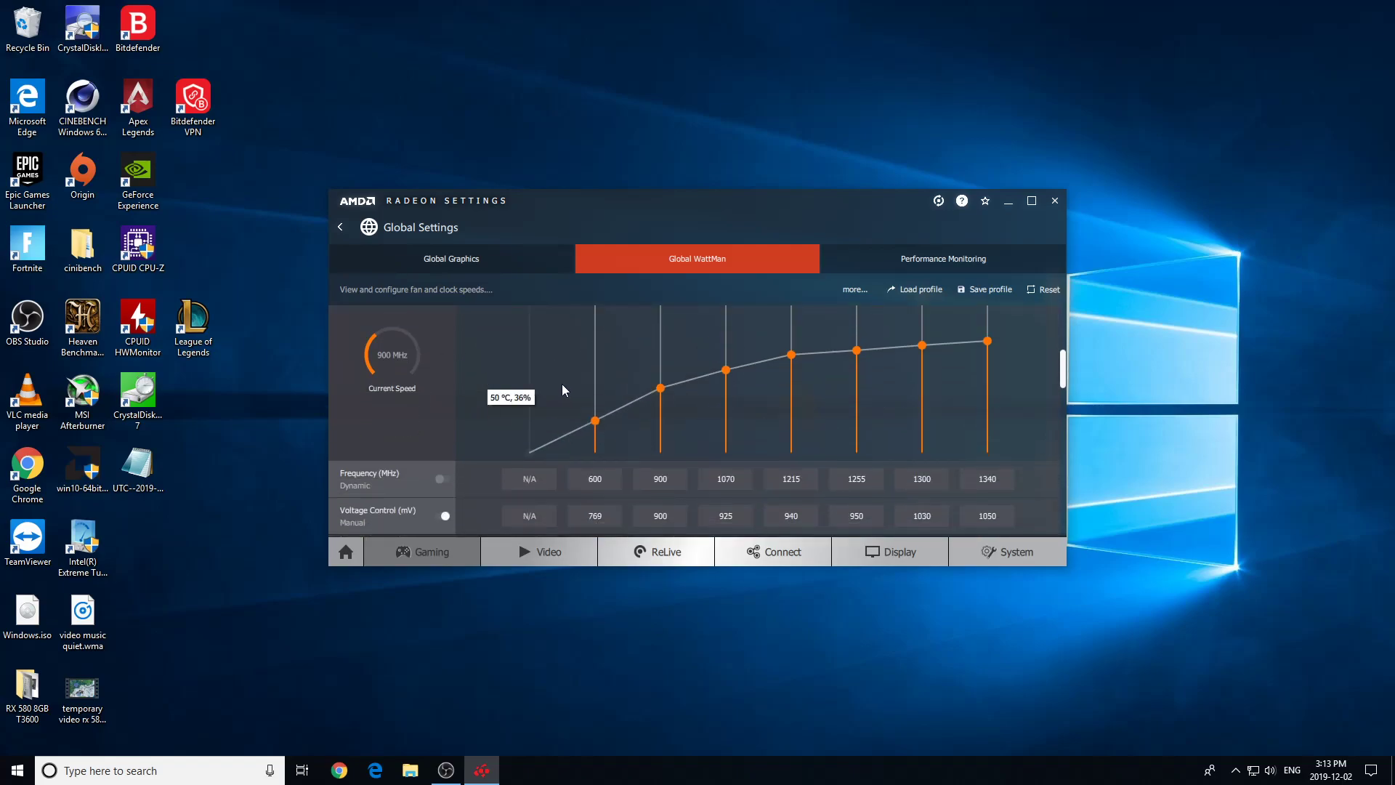
click(445, 480)
click(444, 517)
scroll(448, 452, down, 1)
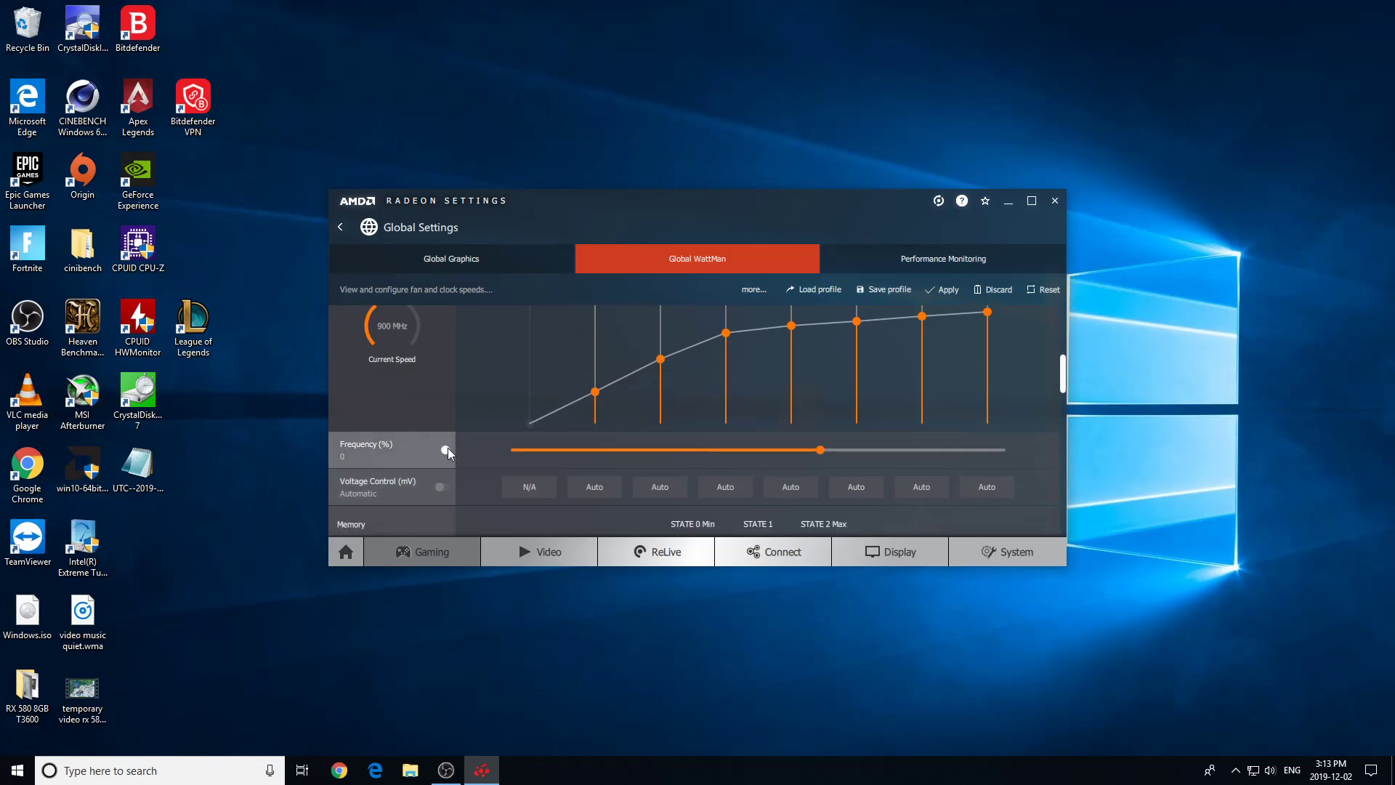
click(442, 489)
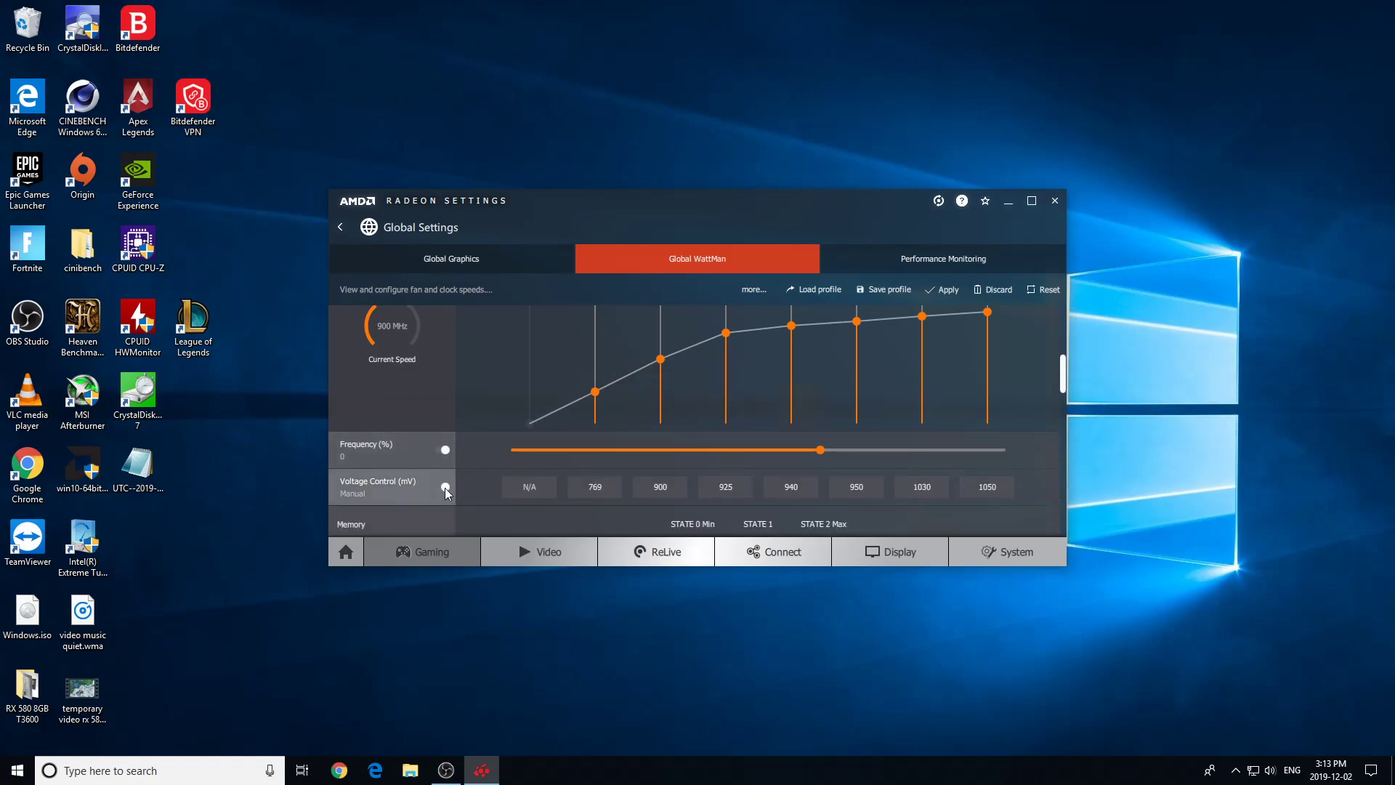
click(446, 488)
click(446, 489)
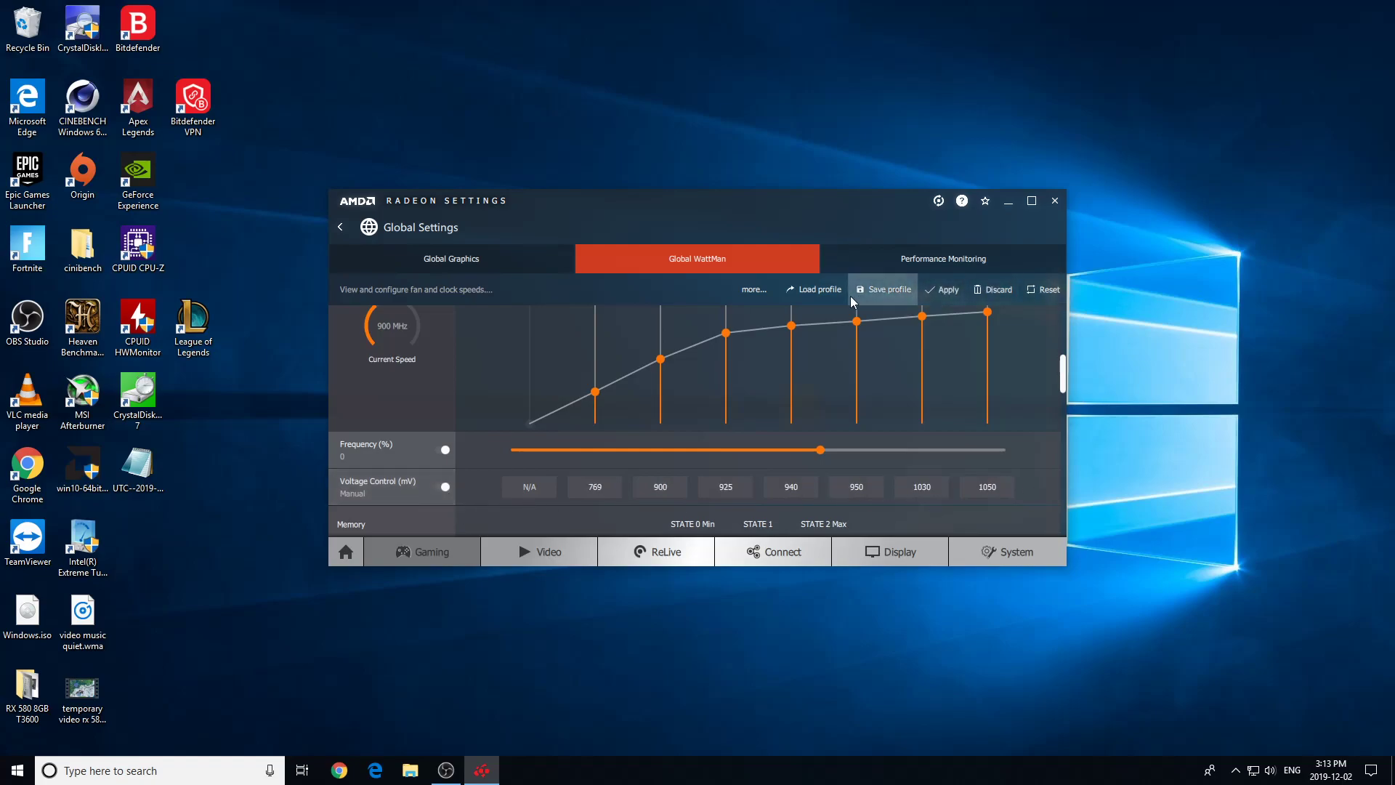
Reset WattMan to defaults, then set Voltage Control to Manual and Frequency to Dynamic MHz.
click(1048, 290)
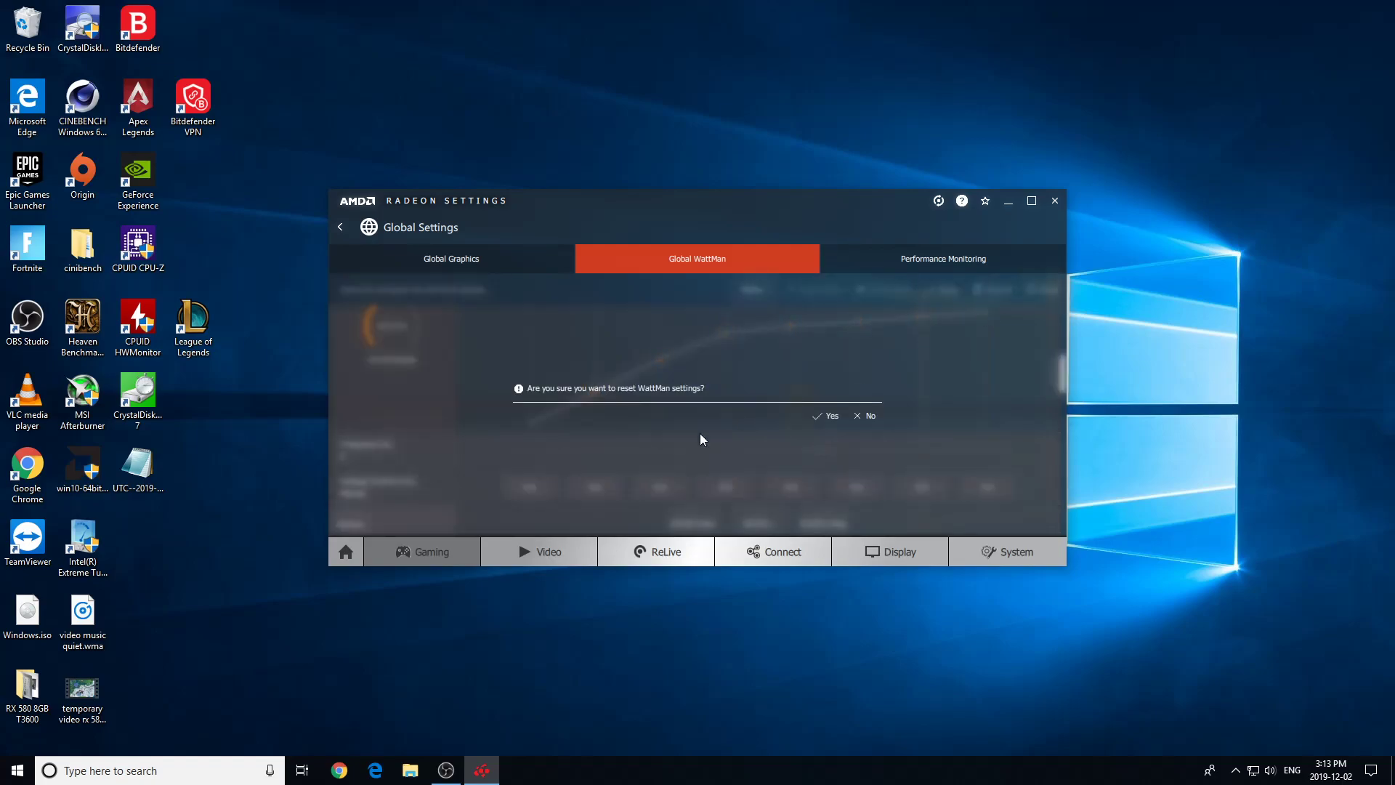
click(819, 417)
scroll(660, 369, down, 1)
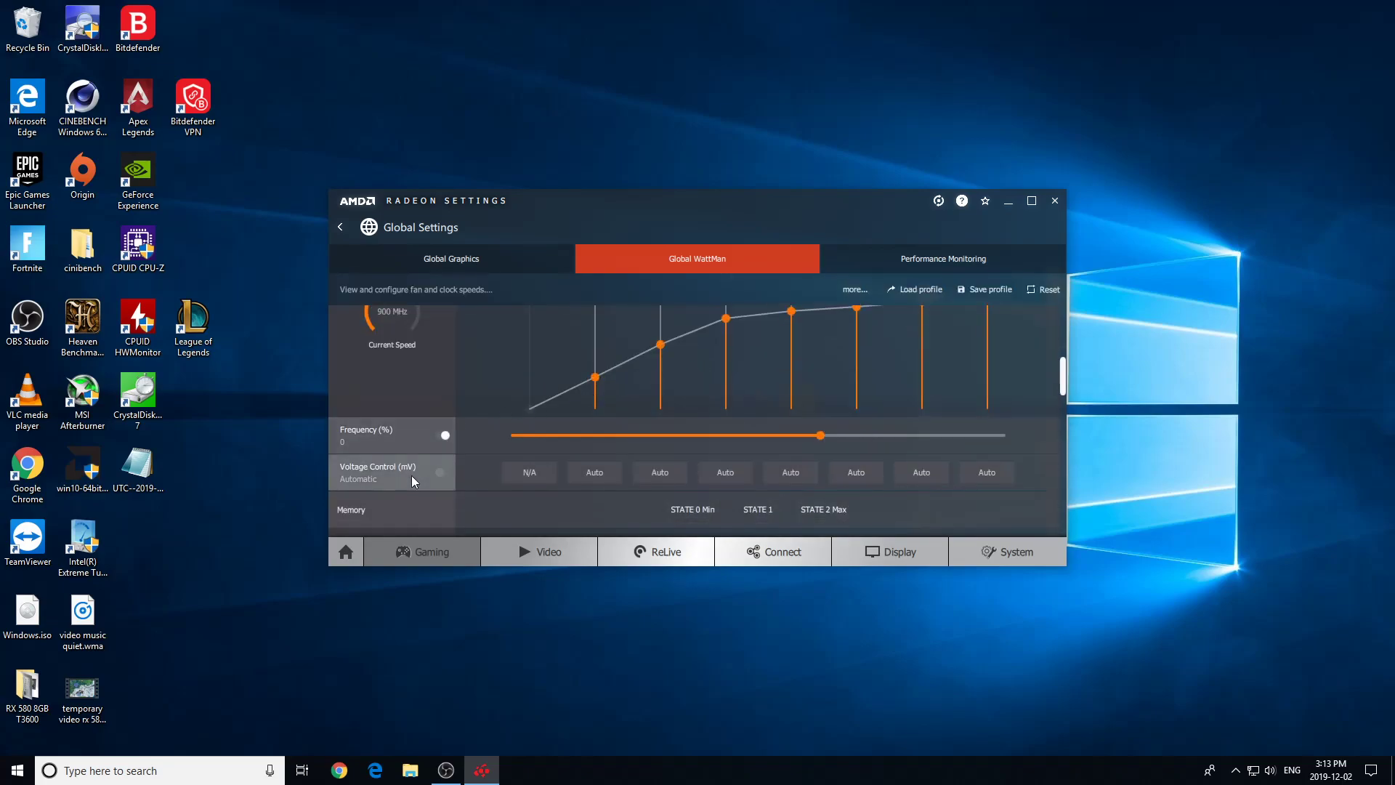
click(438, 469)
click(438, 435)
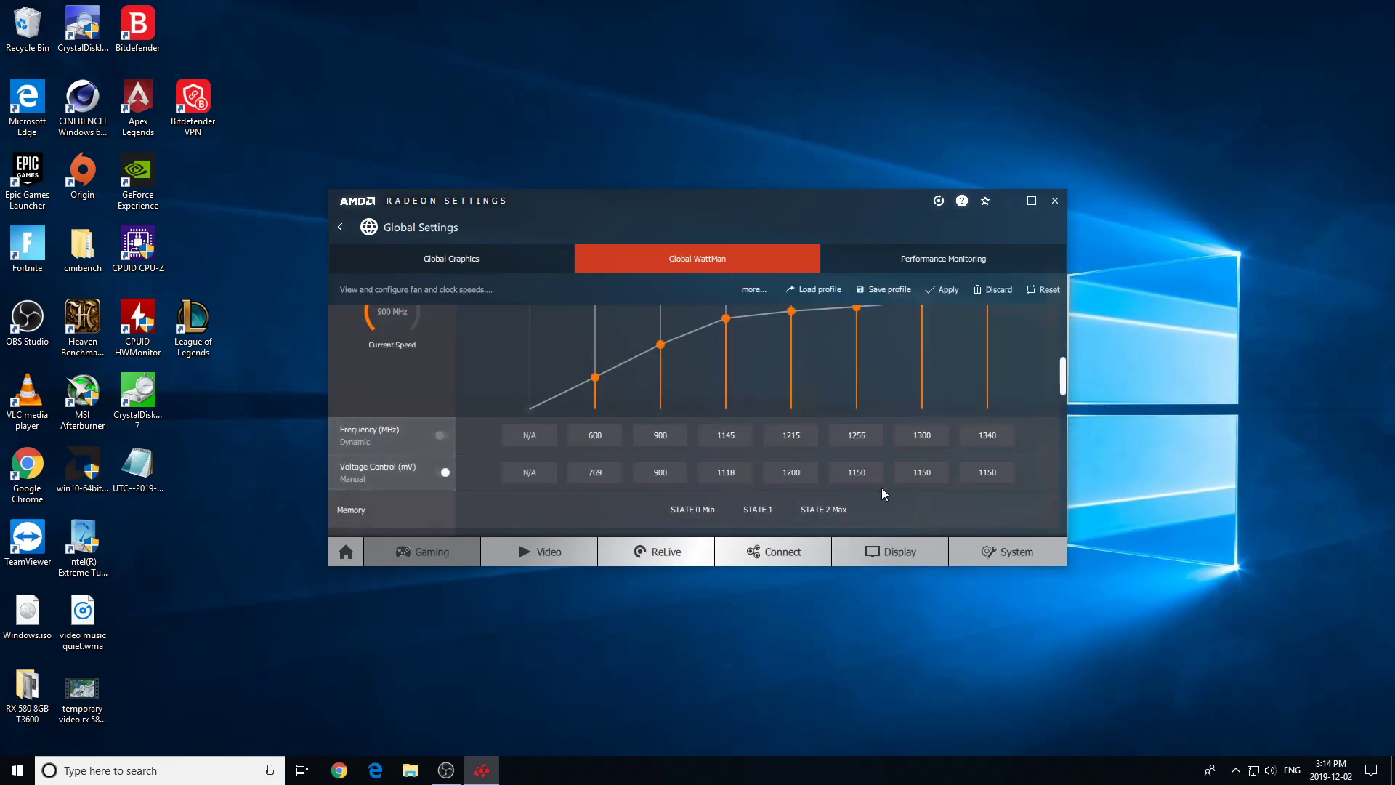
scroll(1001, 489, up, 2)
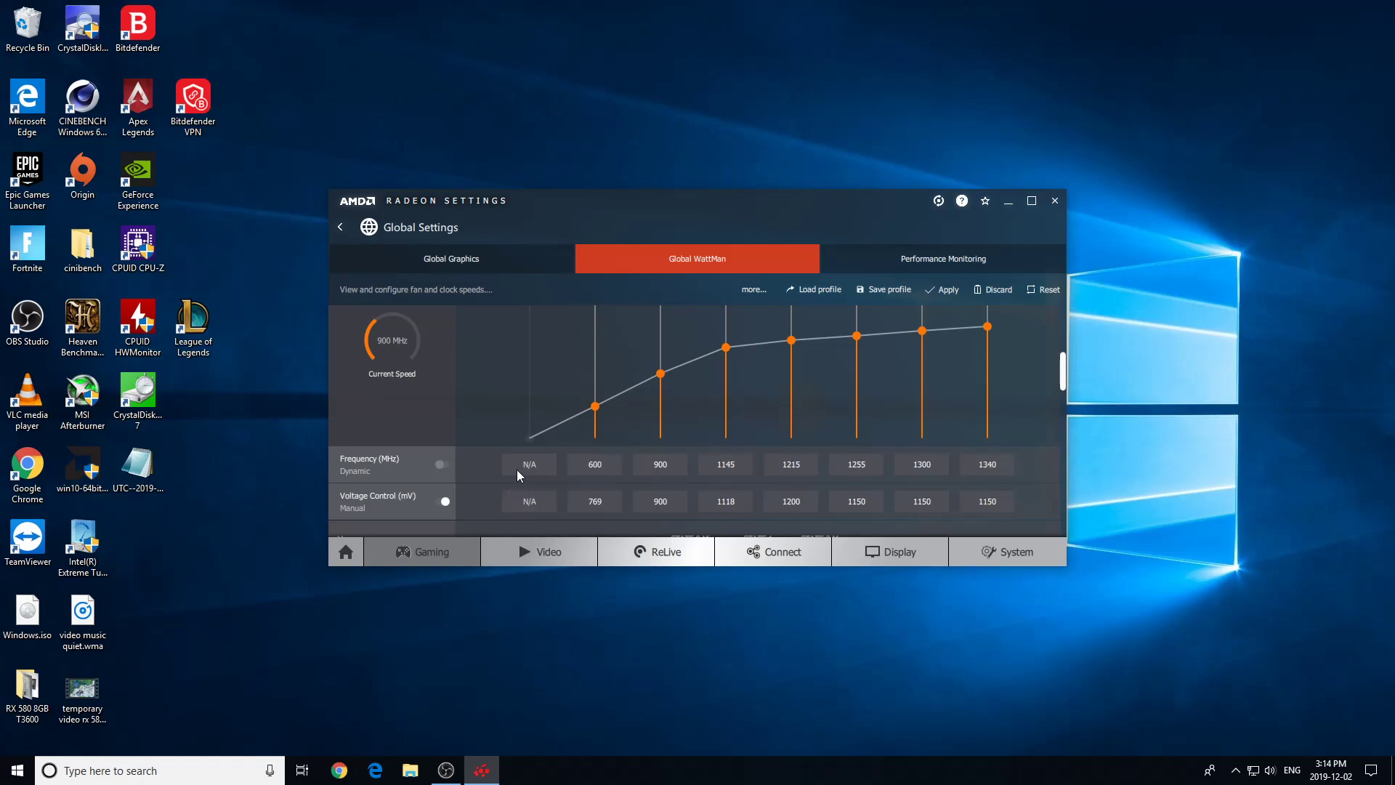
Edit the upper state voltage boxes, entering a lowered 950 mV value.
click(991, 503)
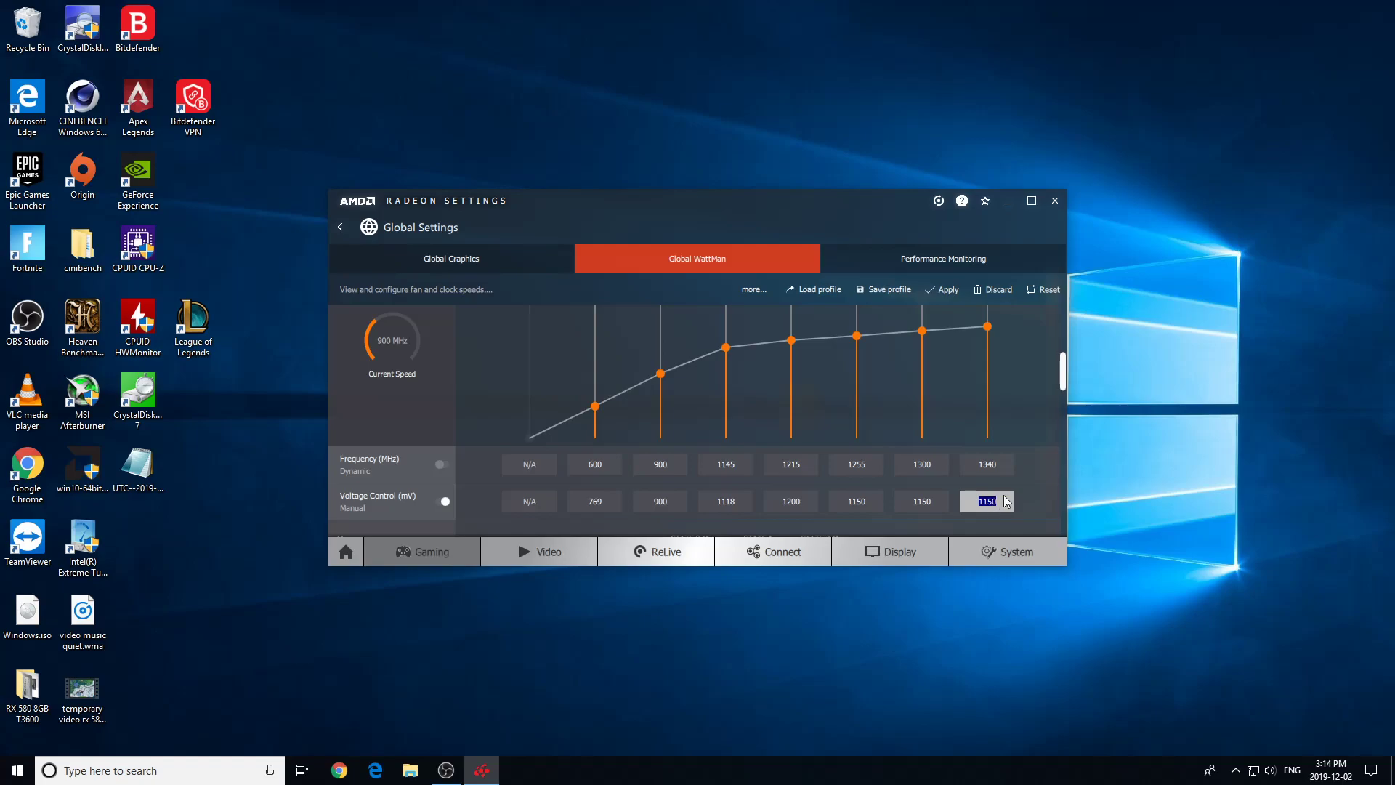
text(1)
click(987, 496)
click(915, 507)
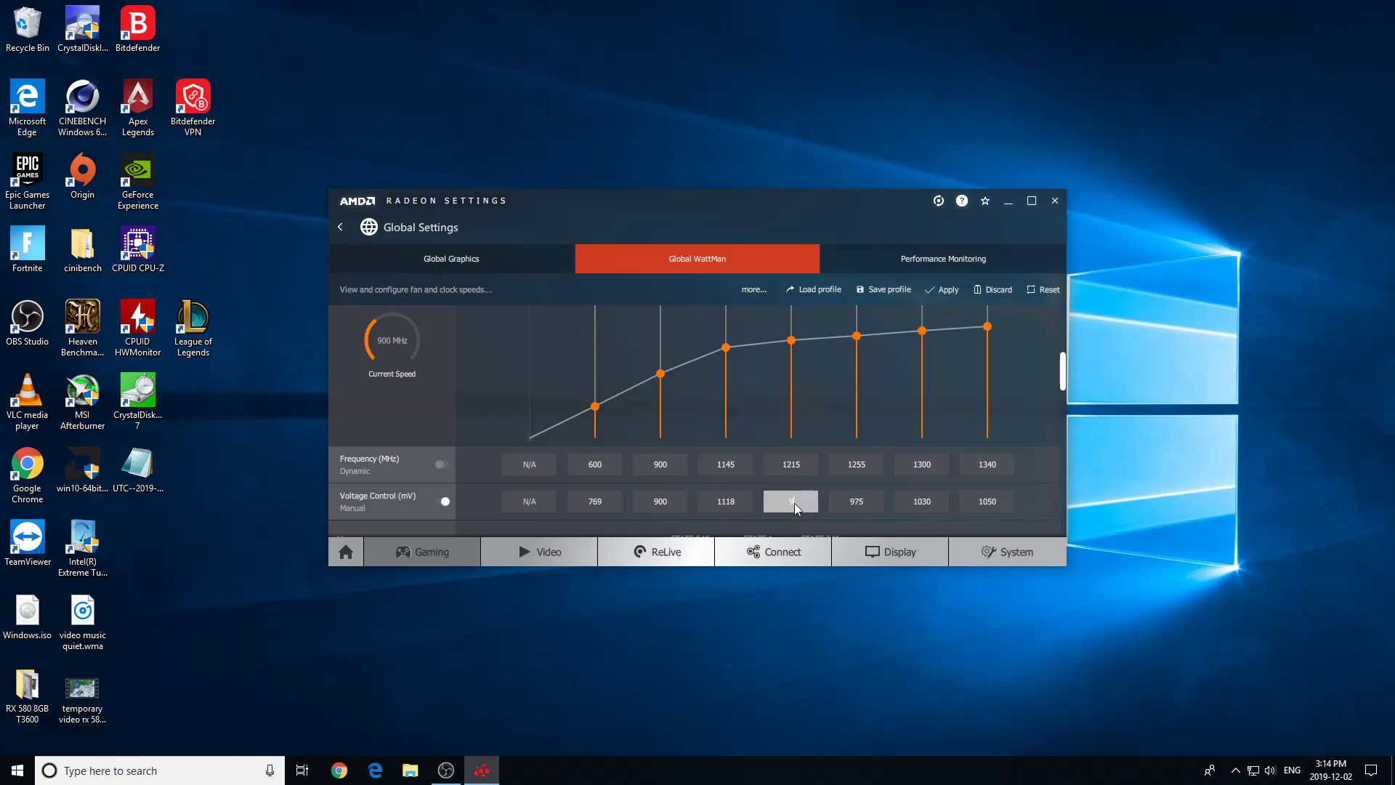
text(50)
key(Return)
Keep state 3 voltage unchanged, set state 7 to 1400 MHz and 1125 mV.
click(730, 500)
key(Return)
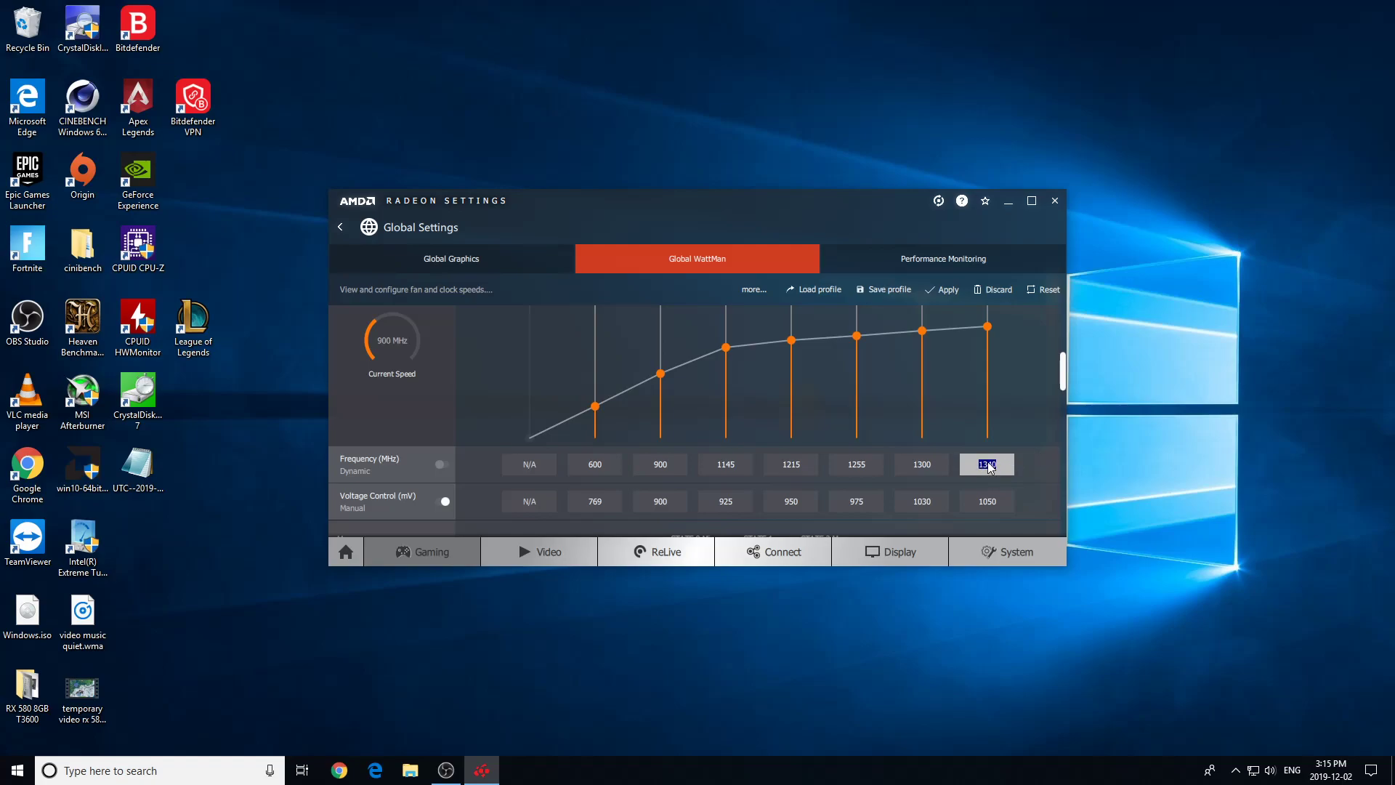
text(1400)
key(Return)
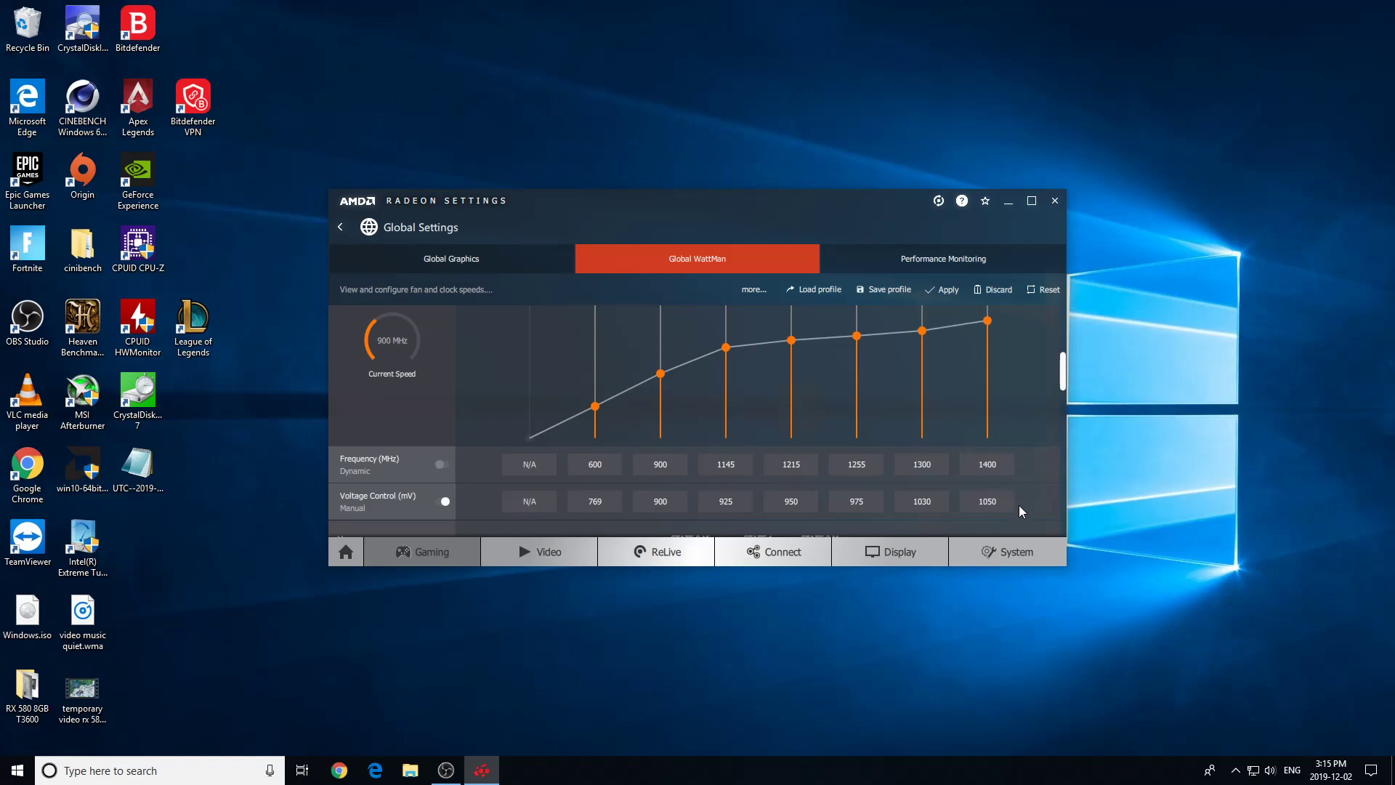
key(BackSpace)
text(1125)
Set state 7 to 1225 MHz and state 6 to 1220 MHz, then drag the middle curve points lower.
double_click(984, 466)
text(1225)
key(Return)
text(1220)
key(Return)
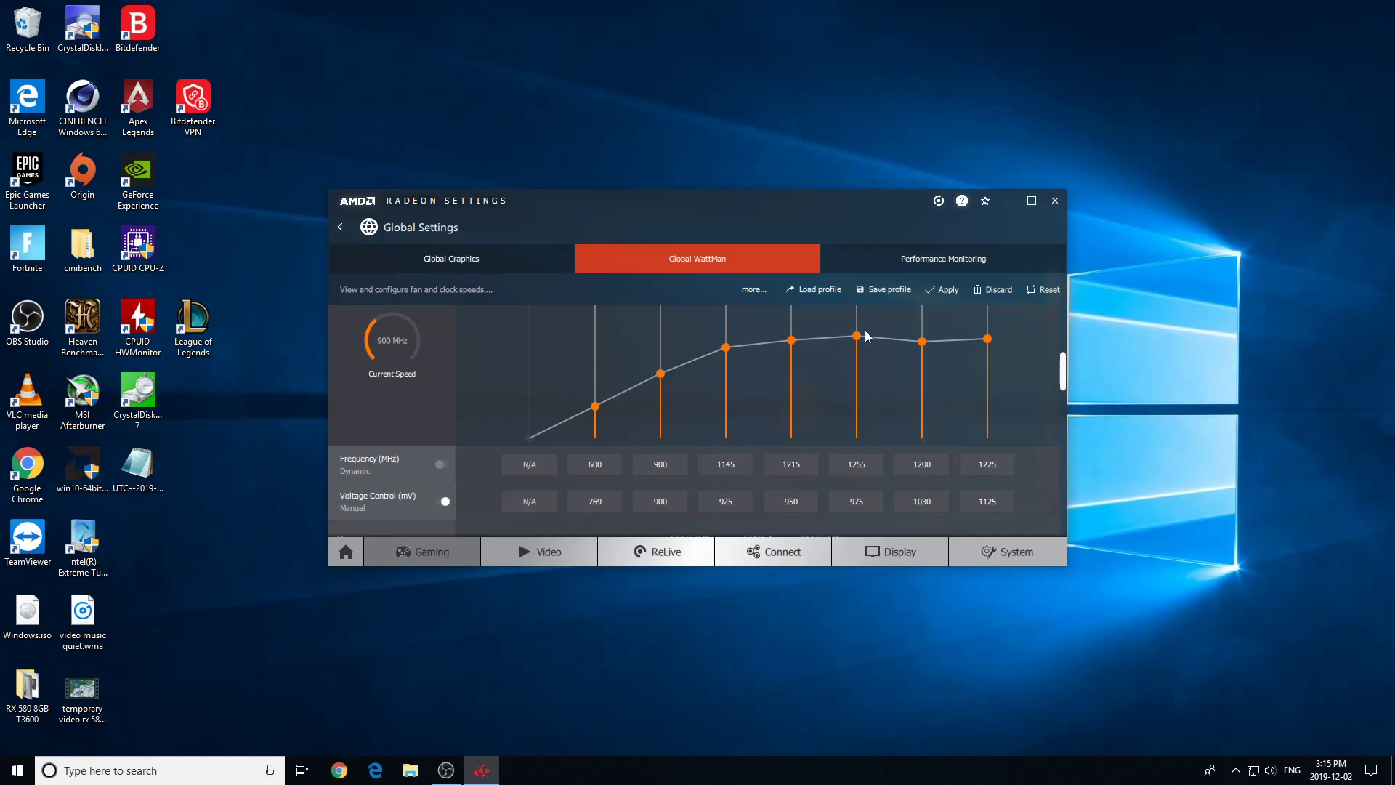
drag(858, 337, 796, 364)
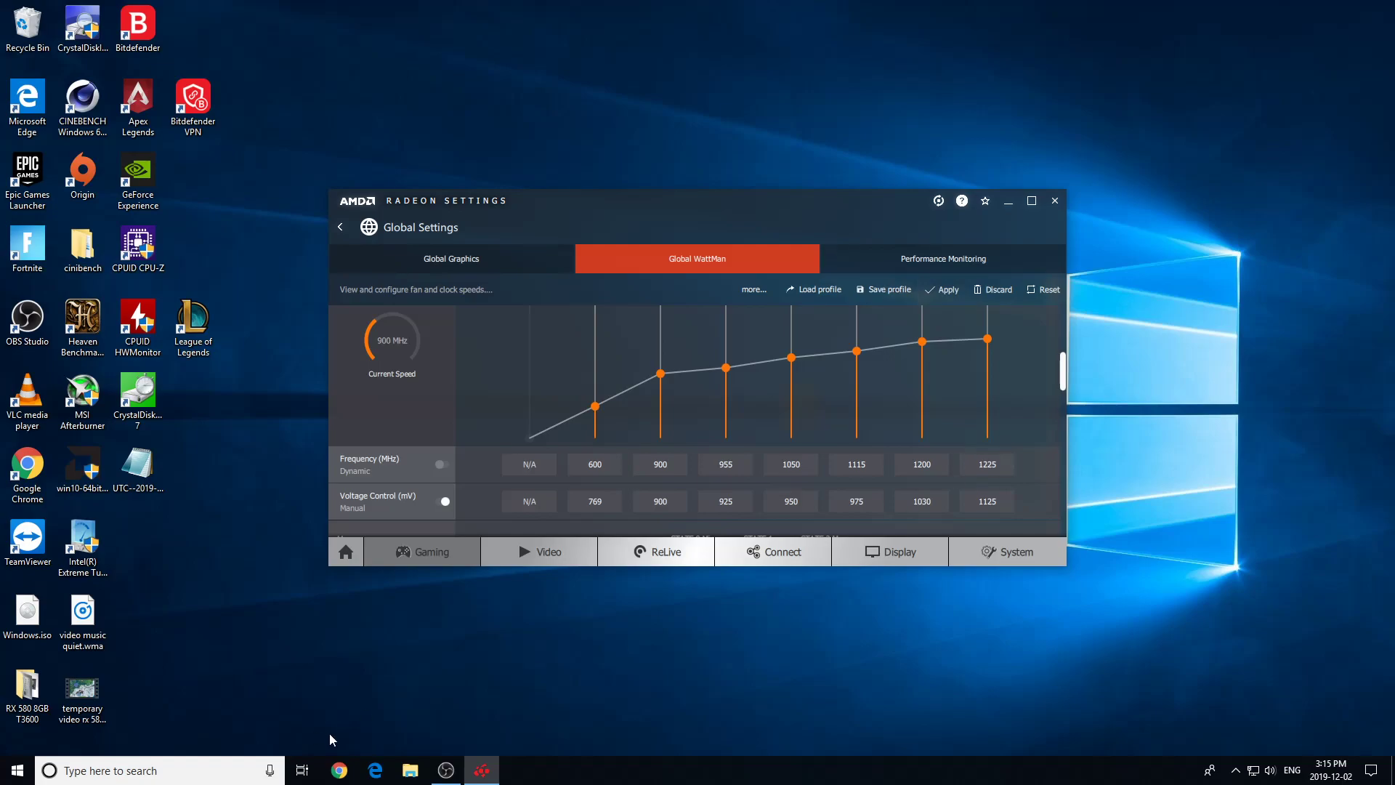
click(169, 772)
Search for 'cal' and launch the Calculator app.
text(cal)
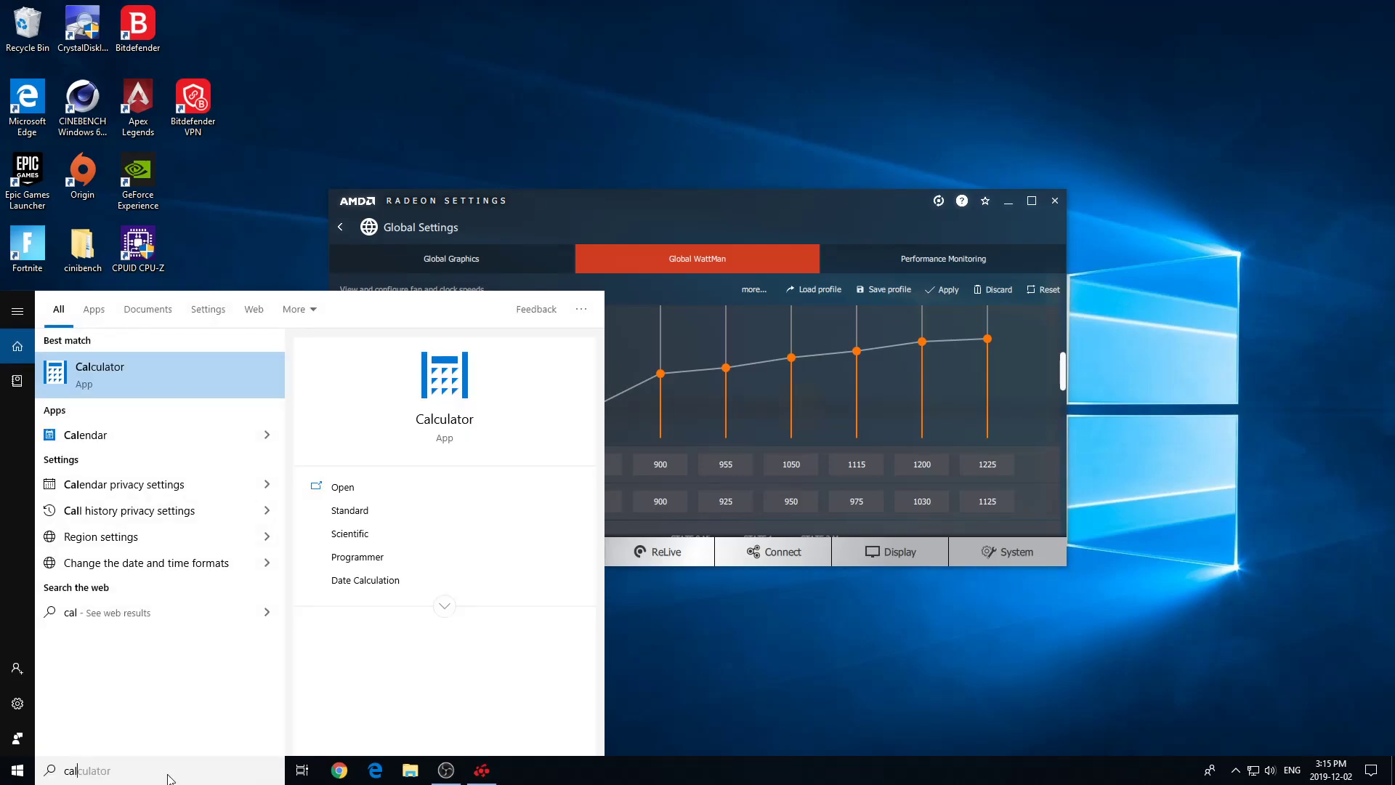
key(Down)
key(Up)
key(Return)
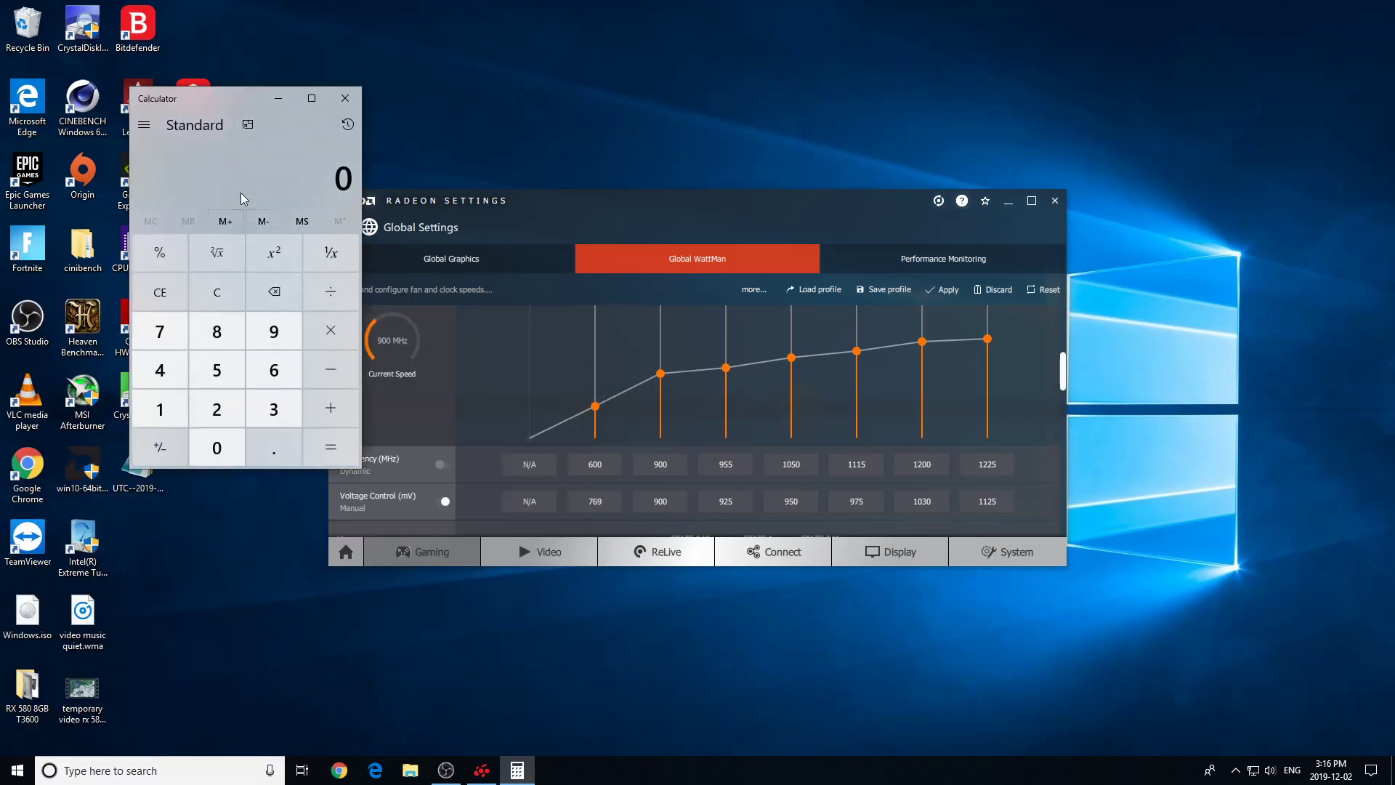
Compute 1350 − 1225 = 125 in Calculator and copy the result.
text(1400)
key(BackSpace)
key(BackSpace)
key(BackSpace)
text(350)
key(minus)
text(1225)
key(ctrl+c)
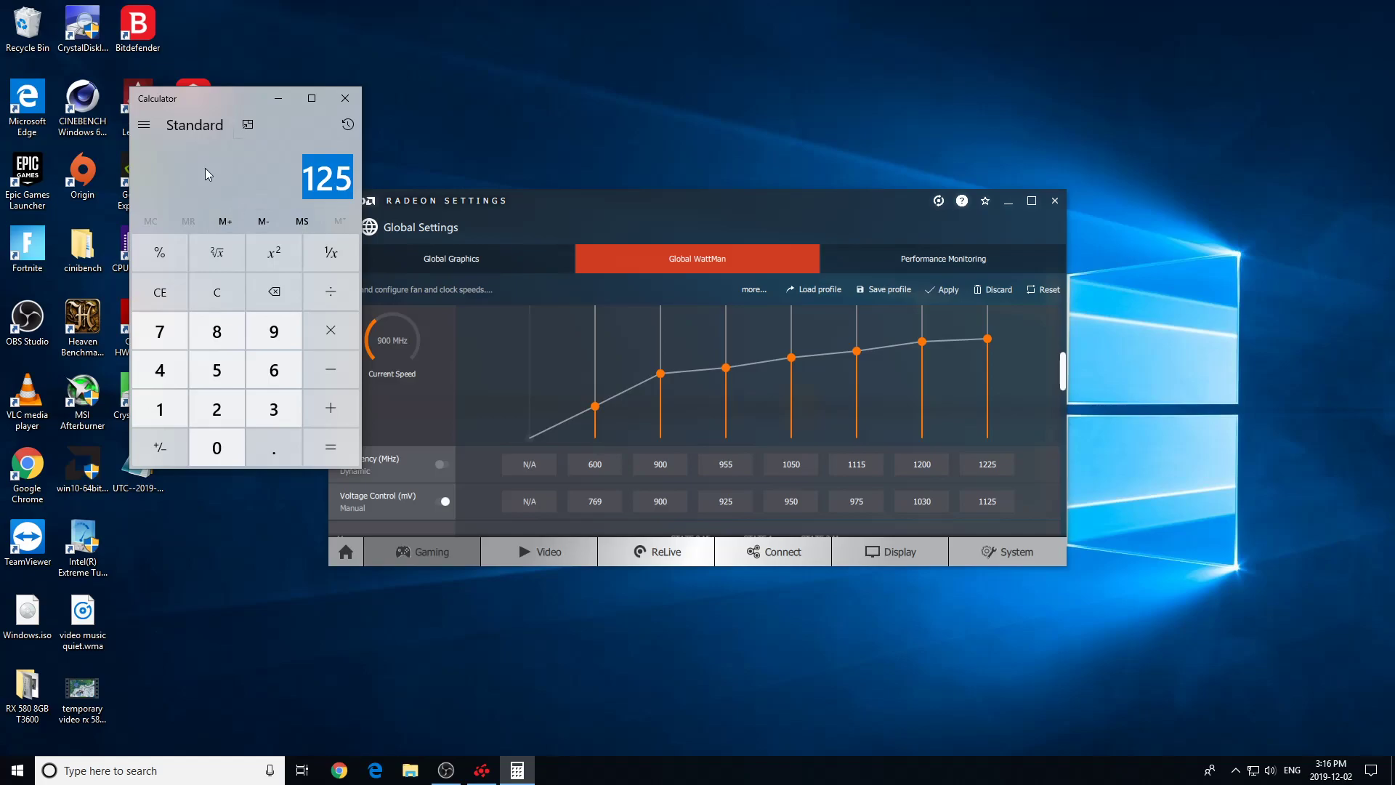
key(BackSpace)
Compute 1350 ÷ 125 = 10.8, then close Calculator.
click(168, 409)
click(267, 404)
click(216, 370)
click(217, 447)
click(331, 291)
click(159, 409)
click(216, 370)
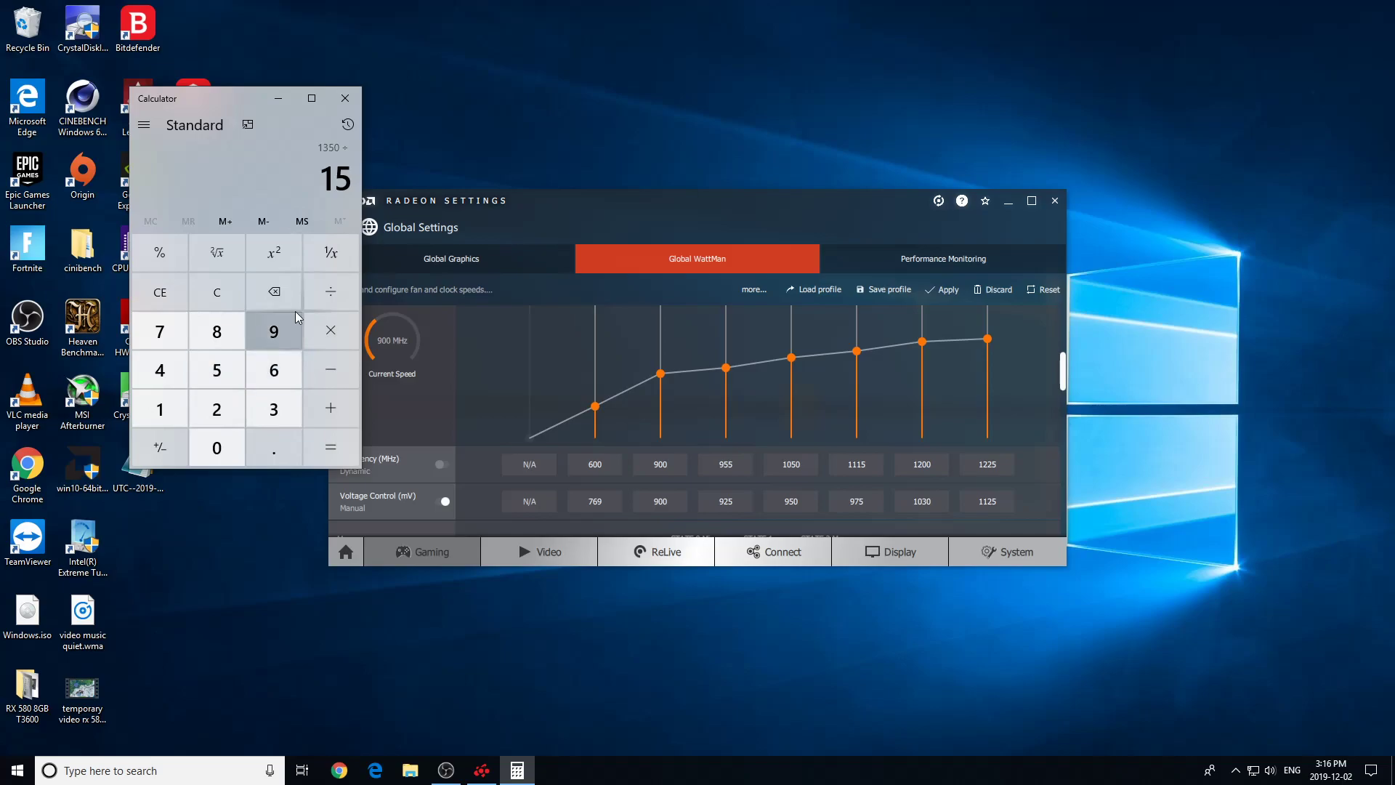
click(274, 291)
click(274, 292)
click(160, 409)
click(217, 409)
click(217, 370)
click(330, 447)
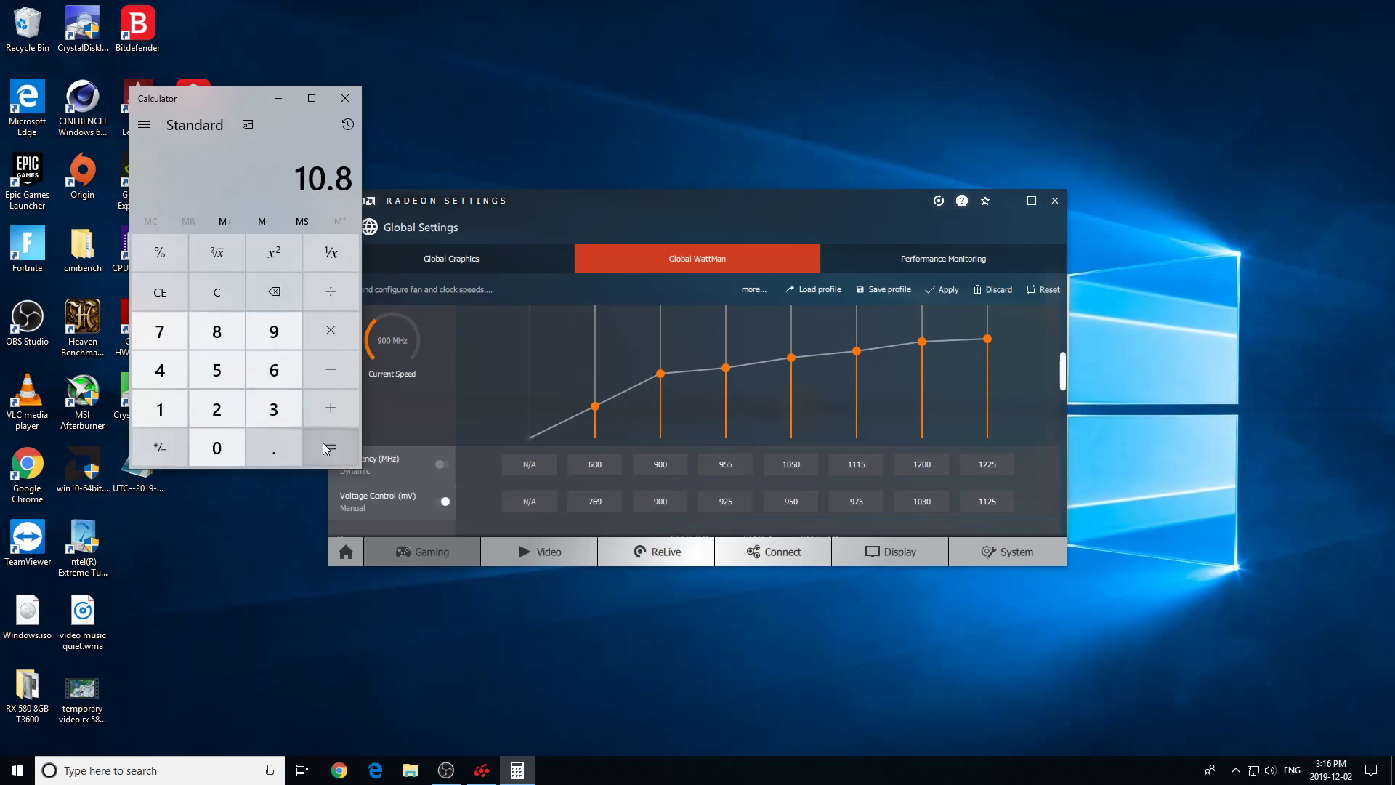
click(353, 99)
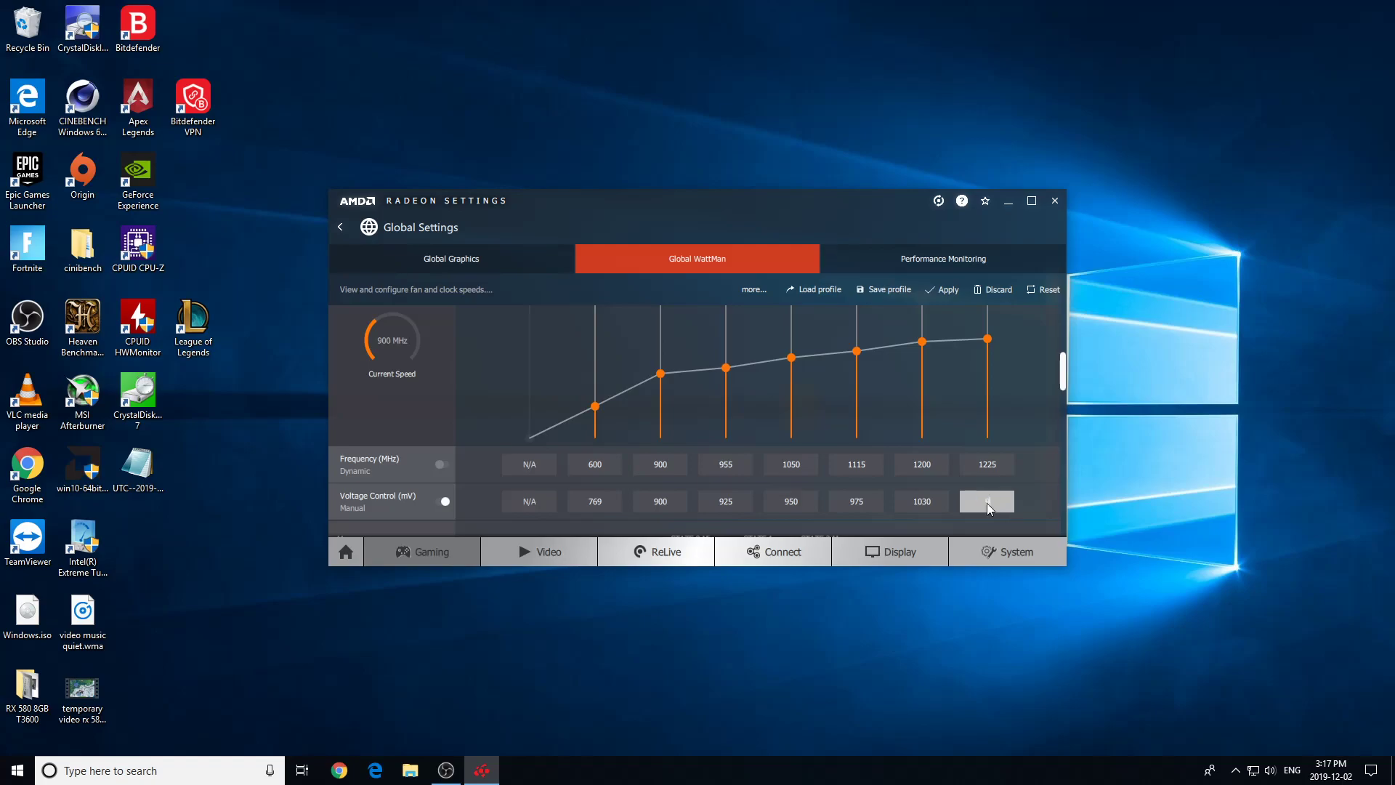
Select the next GPU state's voltage box for editing.
click(927, 504)
Apply the undervolted WattMan settings, then select and deselect the Heaven Benchmark desktop icon.
click(949, 292)
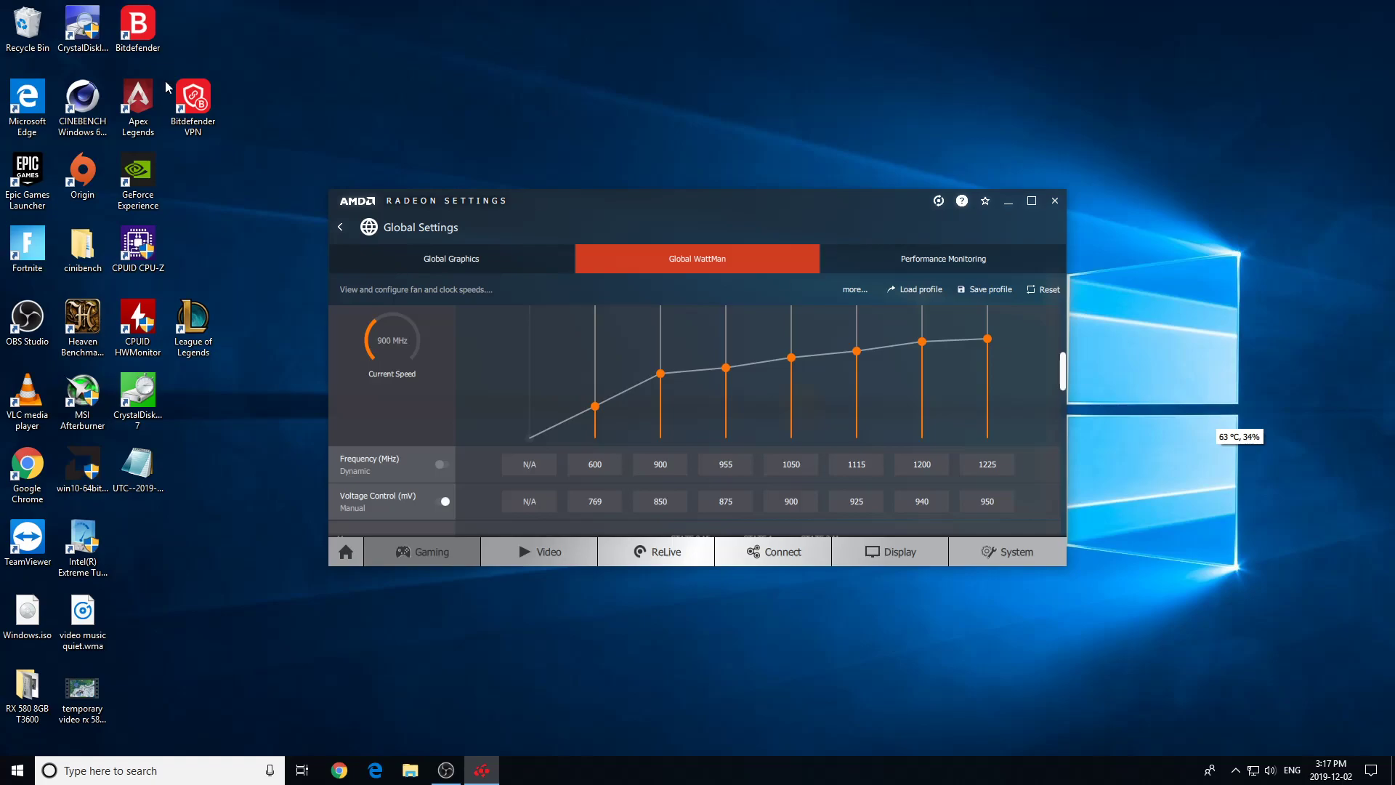
click(89, 330)
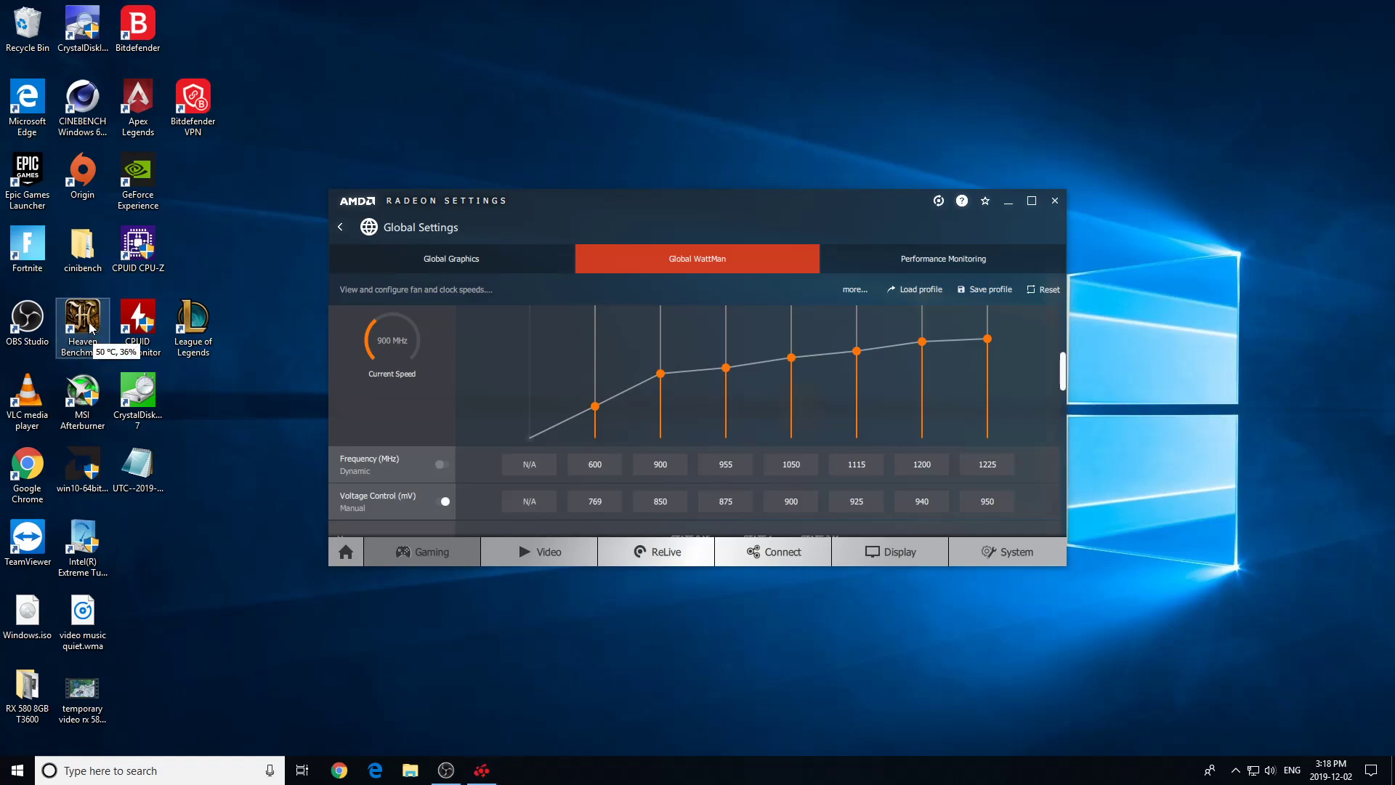
click(273, 319)
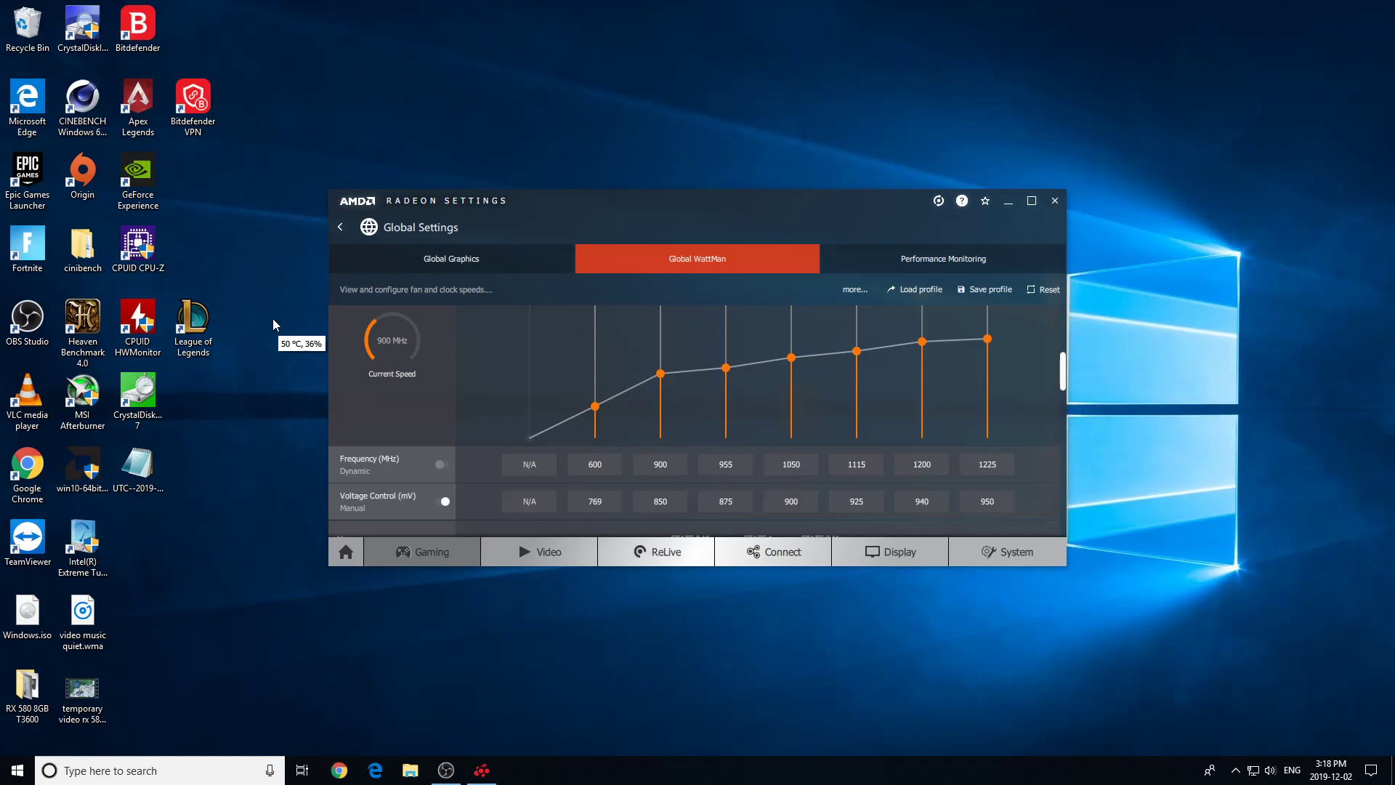
Drag the state 2 curve point down from 900 to 830 MHz and review the page.
right_click(465, 165)
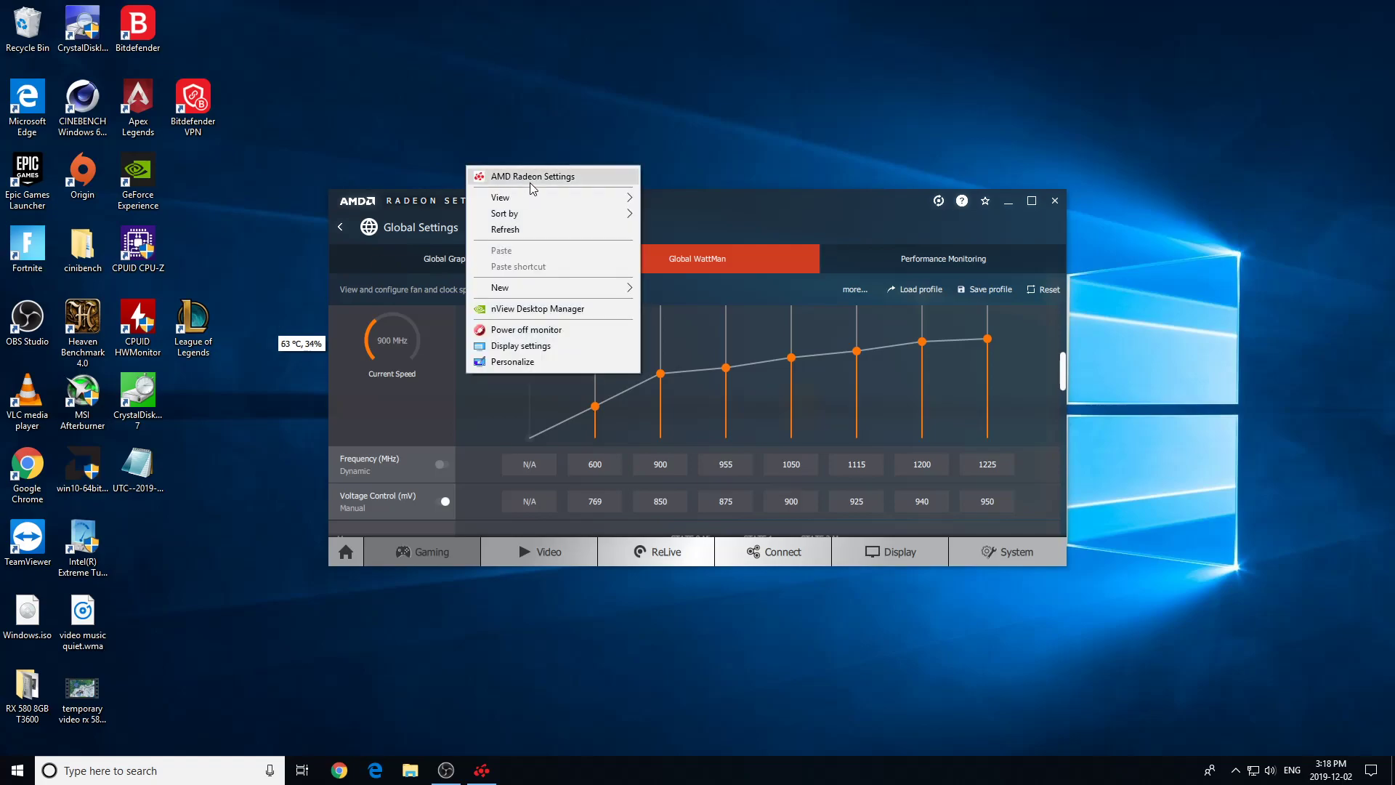
click(506, 145)
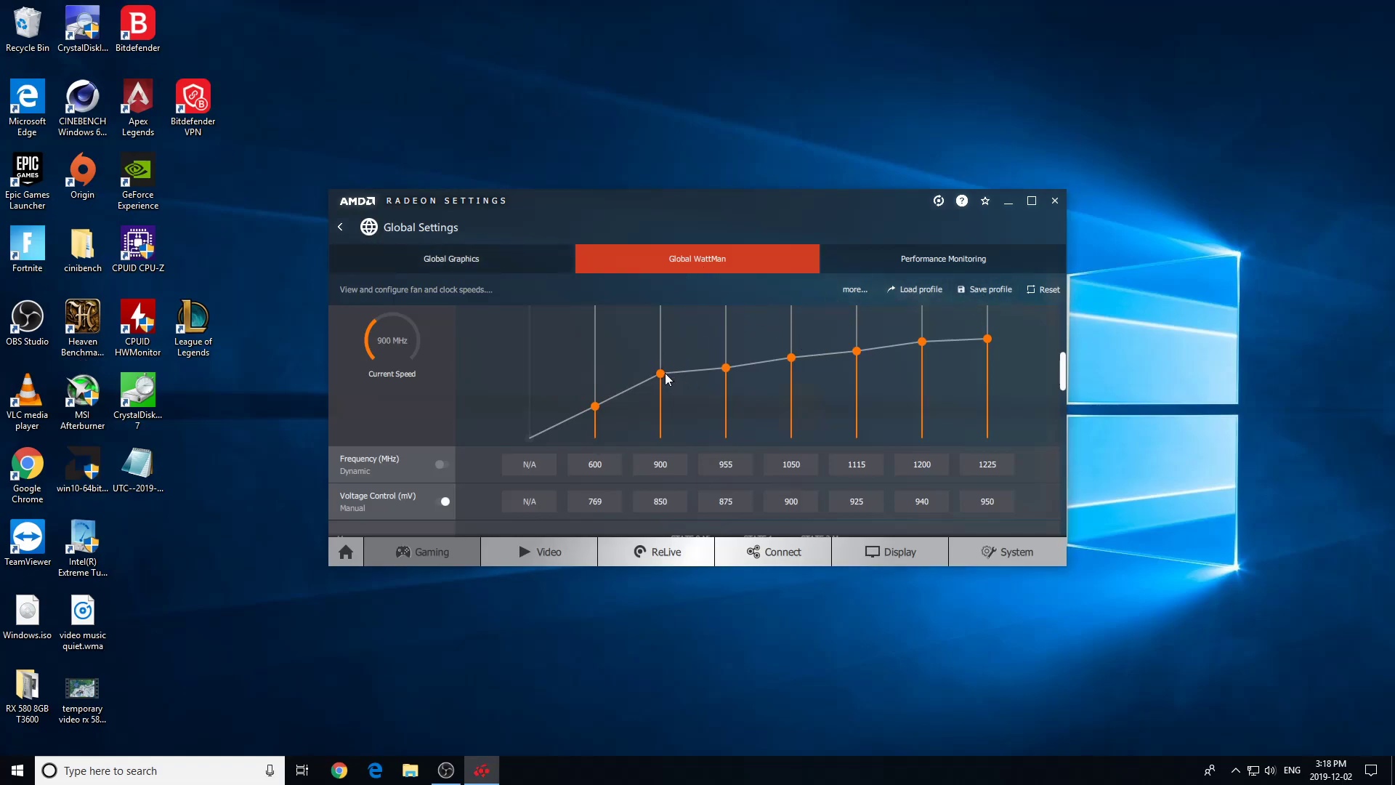
drag(665, 378, 661, 382)
scroll(708, 410, down, 1)
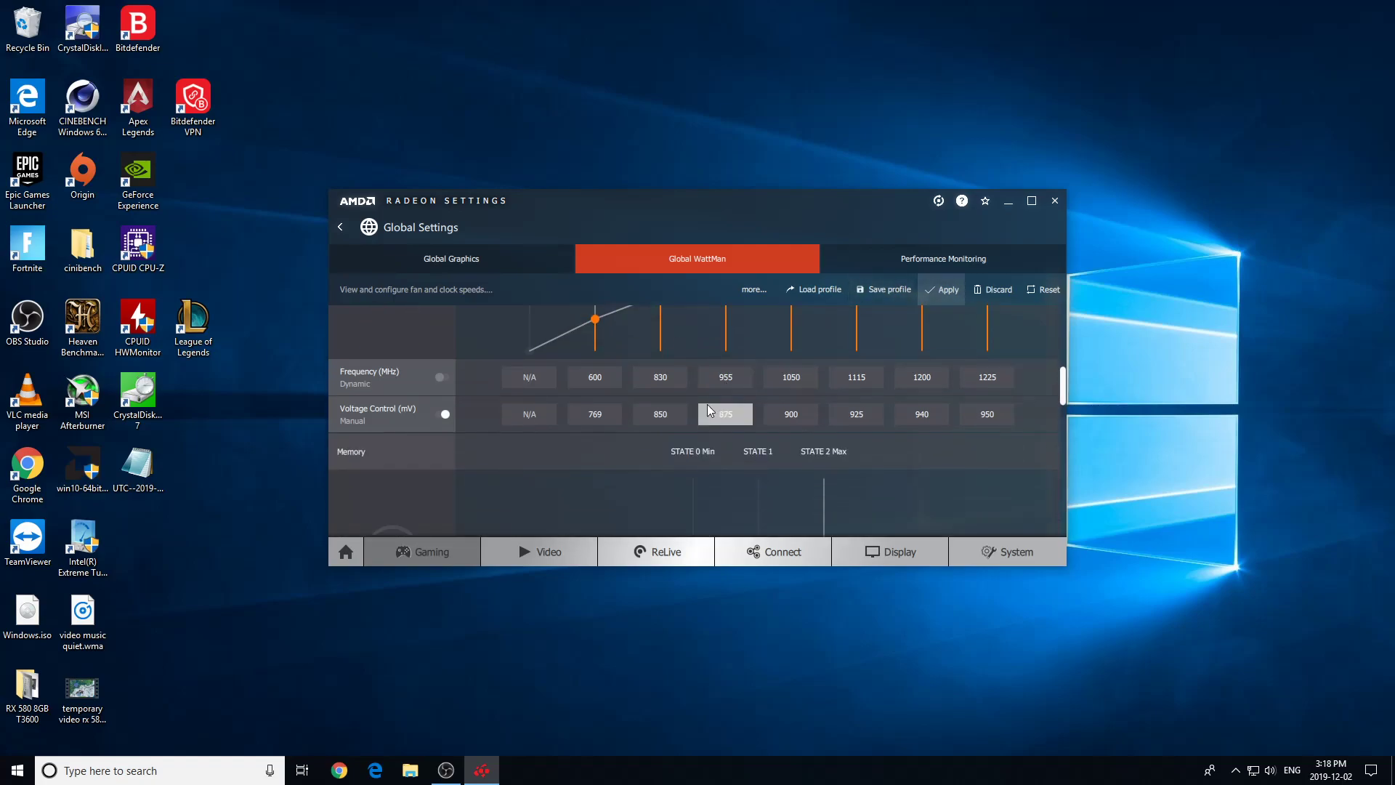
scroll(708, 407, down, 8)
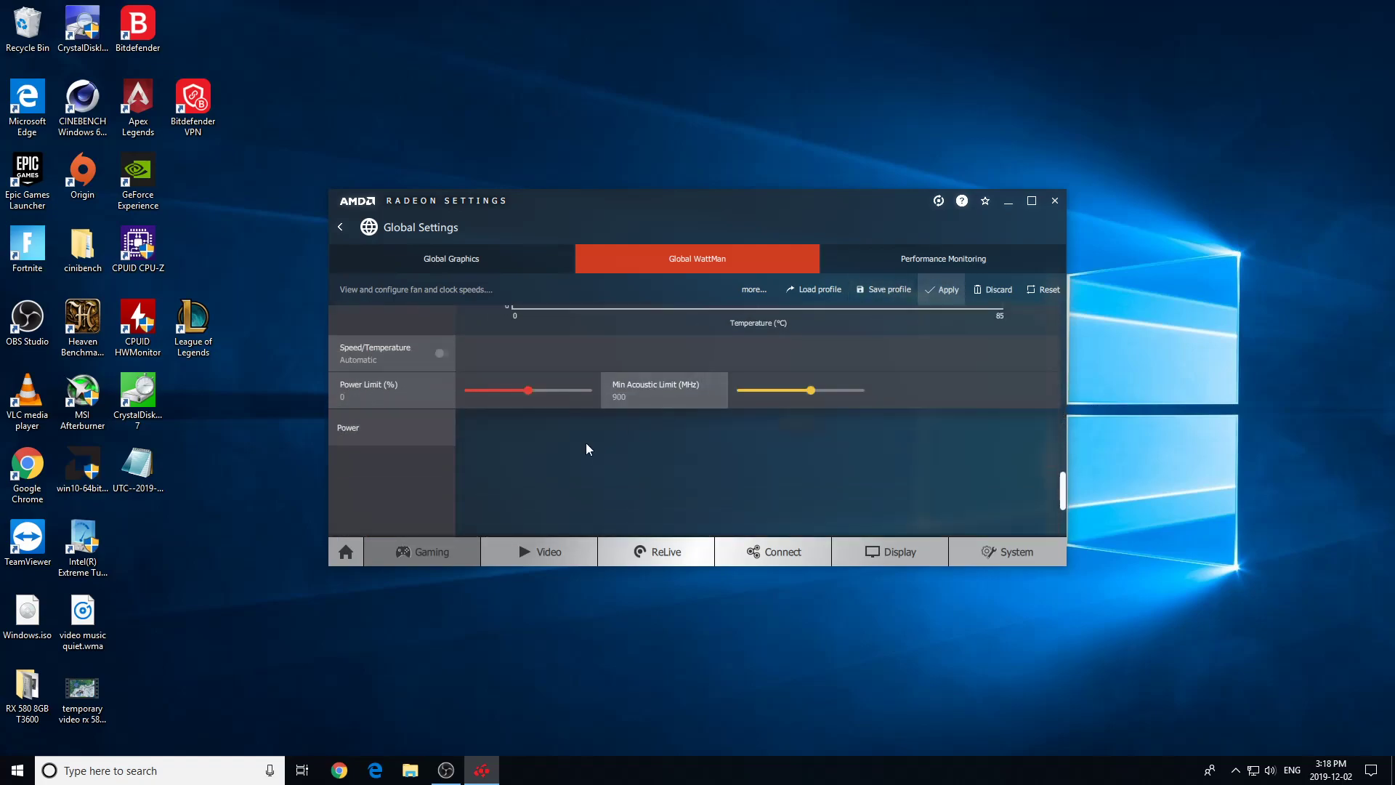
scroll(581, 436, down, 2)
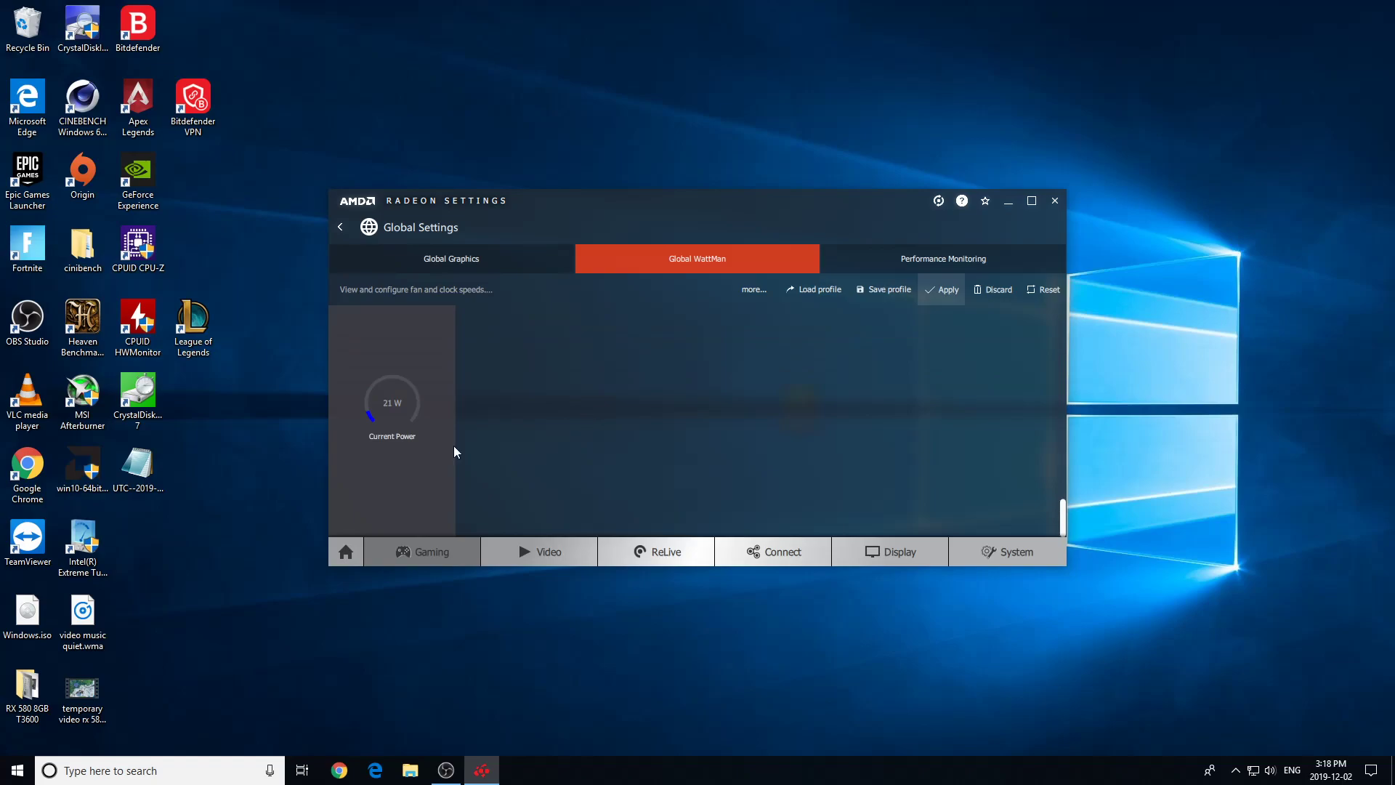
scroll(494, 440, up, 3)
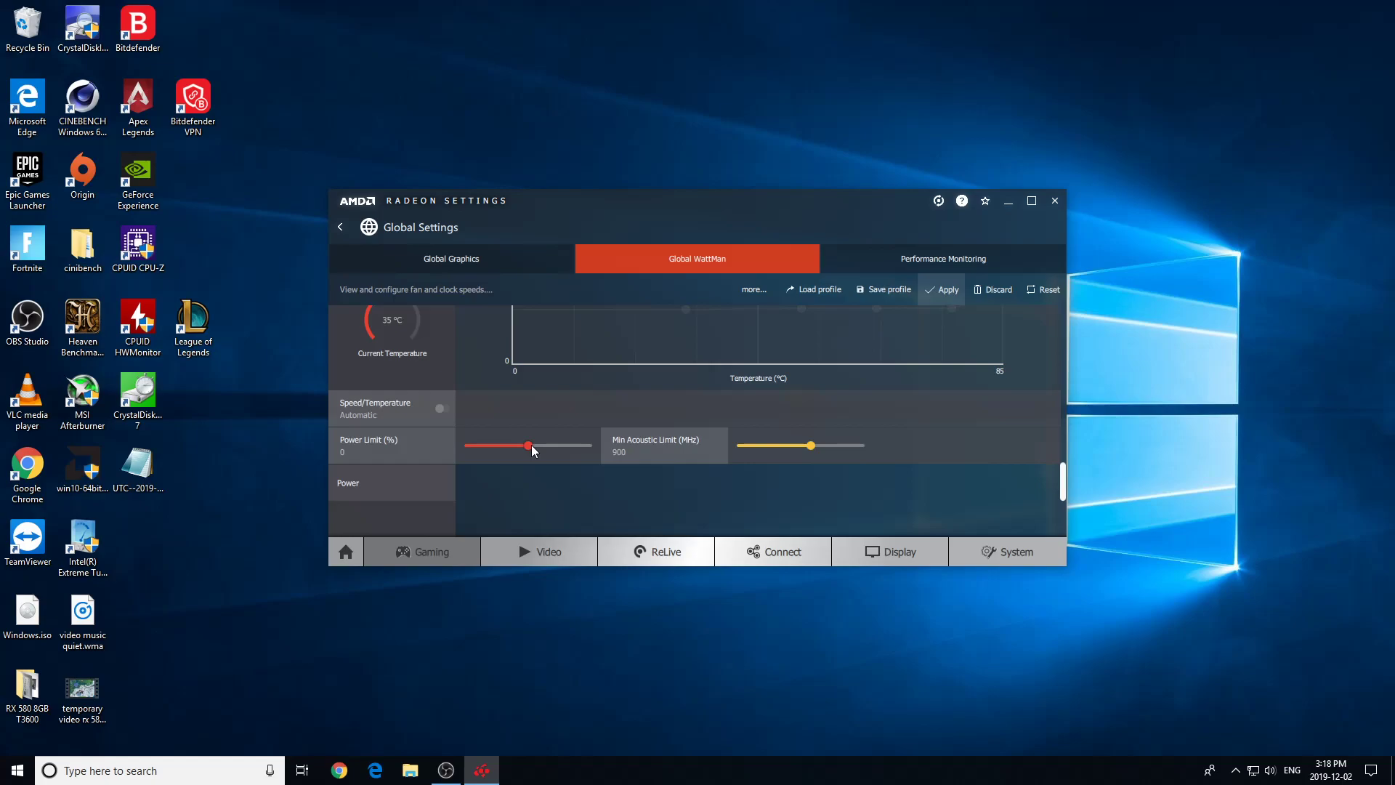
scroll(717, 364, up, 5)
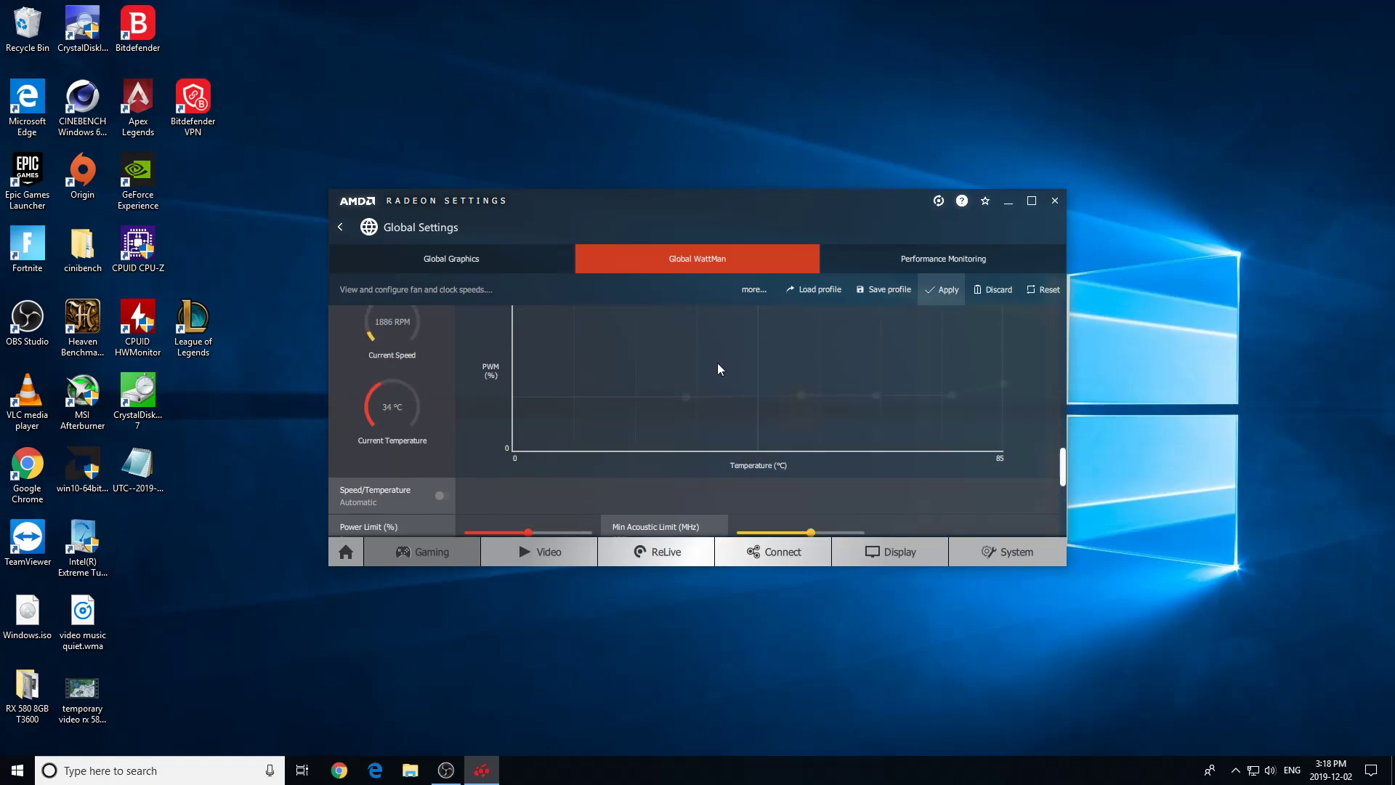
scroll(703, 372, up, 4)
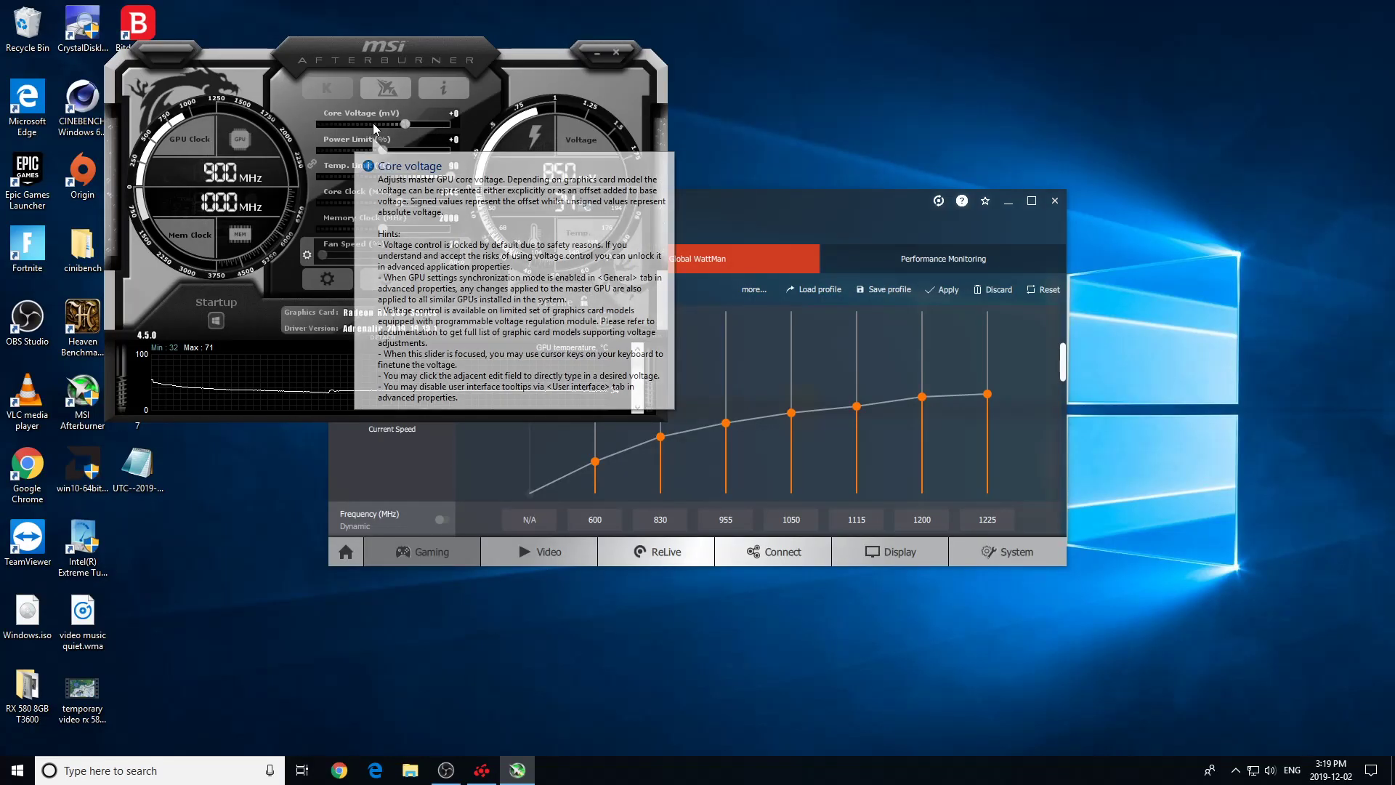
Drag MSI Afterburner's Core Voltage slider left to a -68 mV offset.
drag(392, 125, 377, 124)
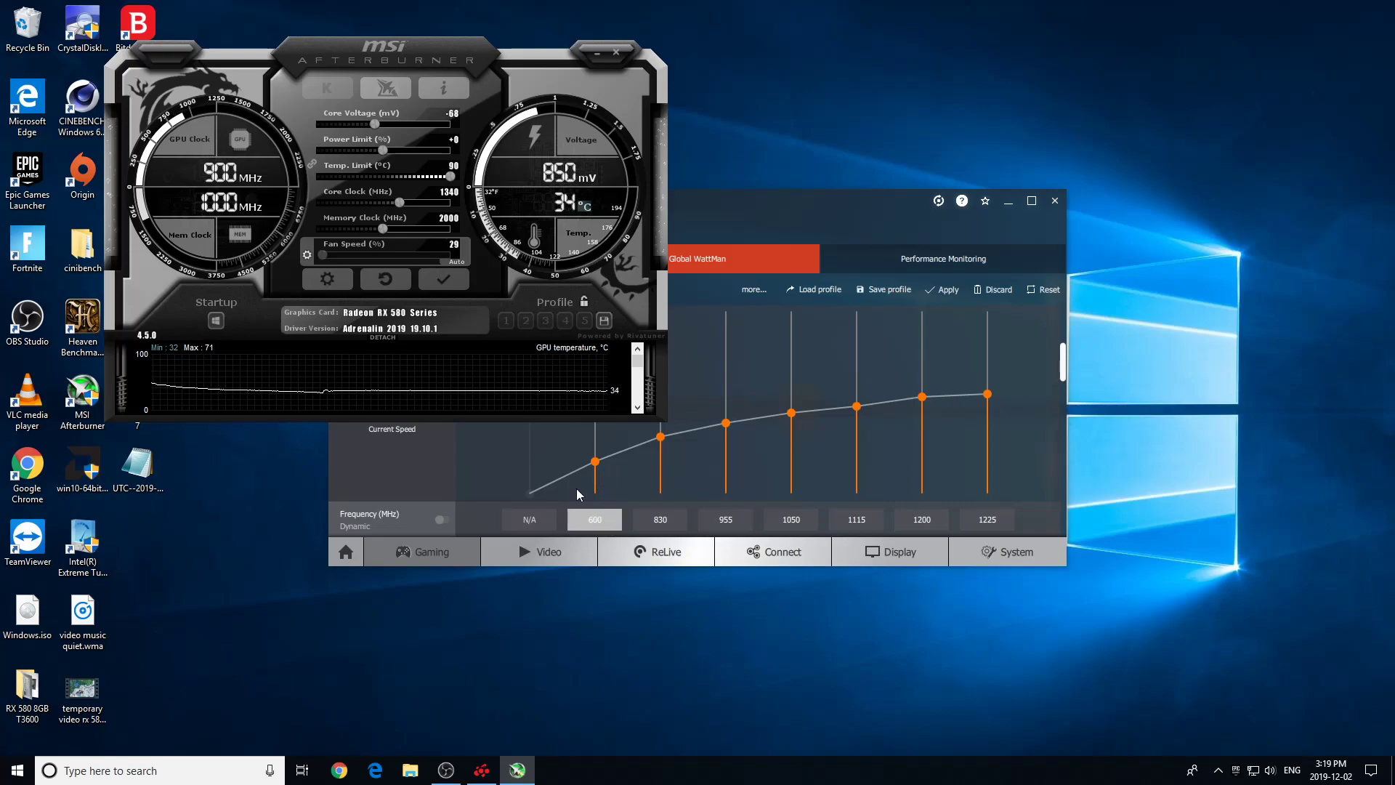
Check the WattMan table's 830 MHz state and 769–950 mV voltages, then switch back to OBS Studio.
click(519, 485)
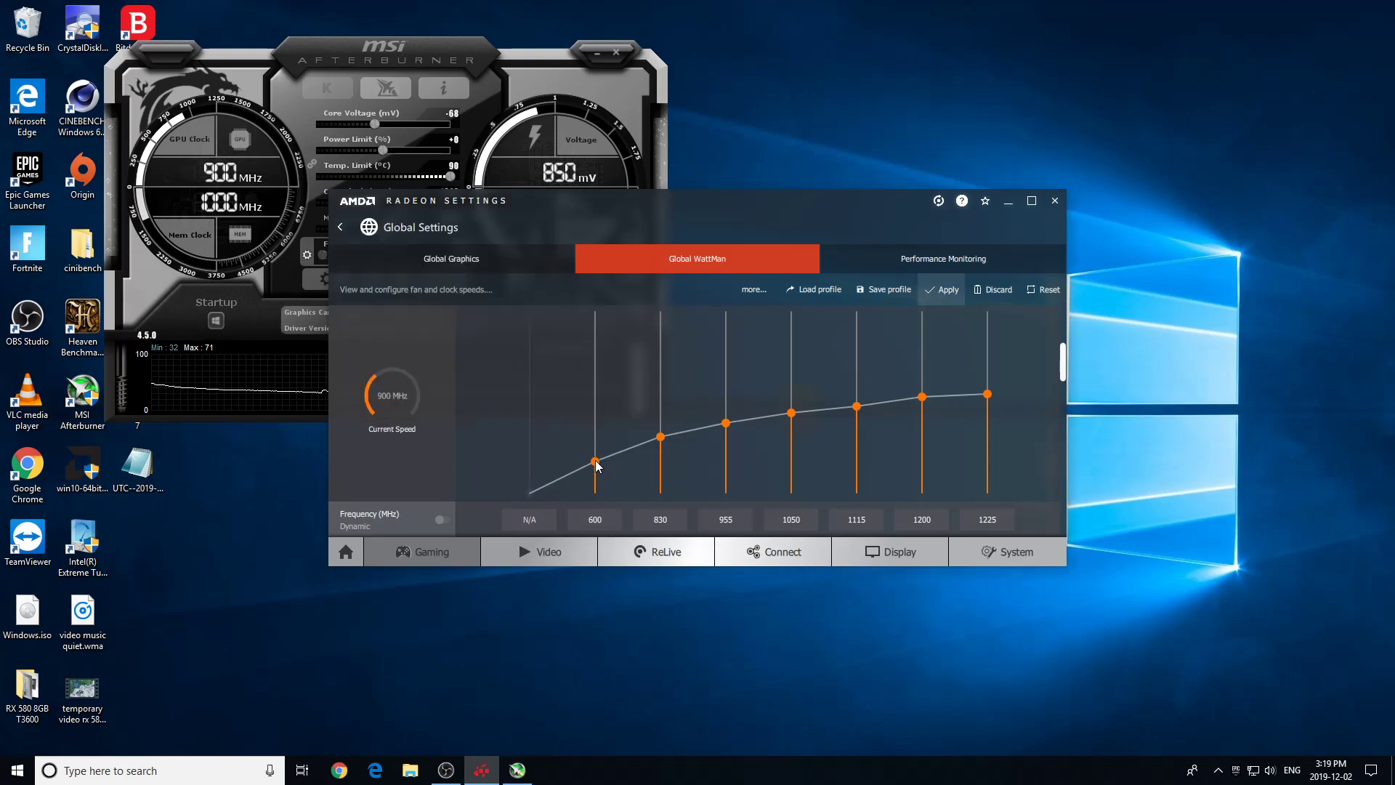
scroll(597, 466, down, 2)
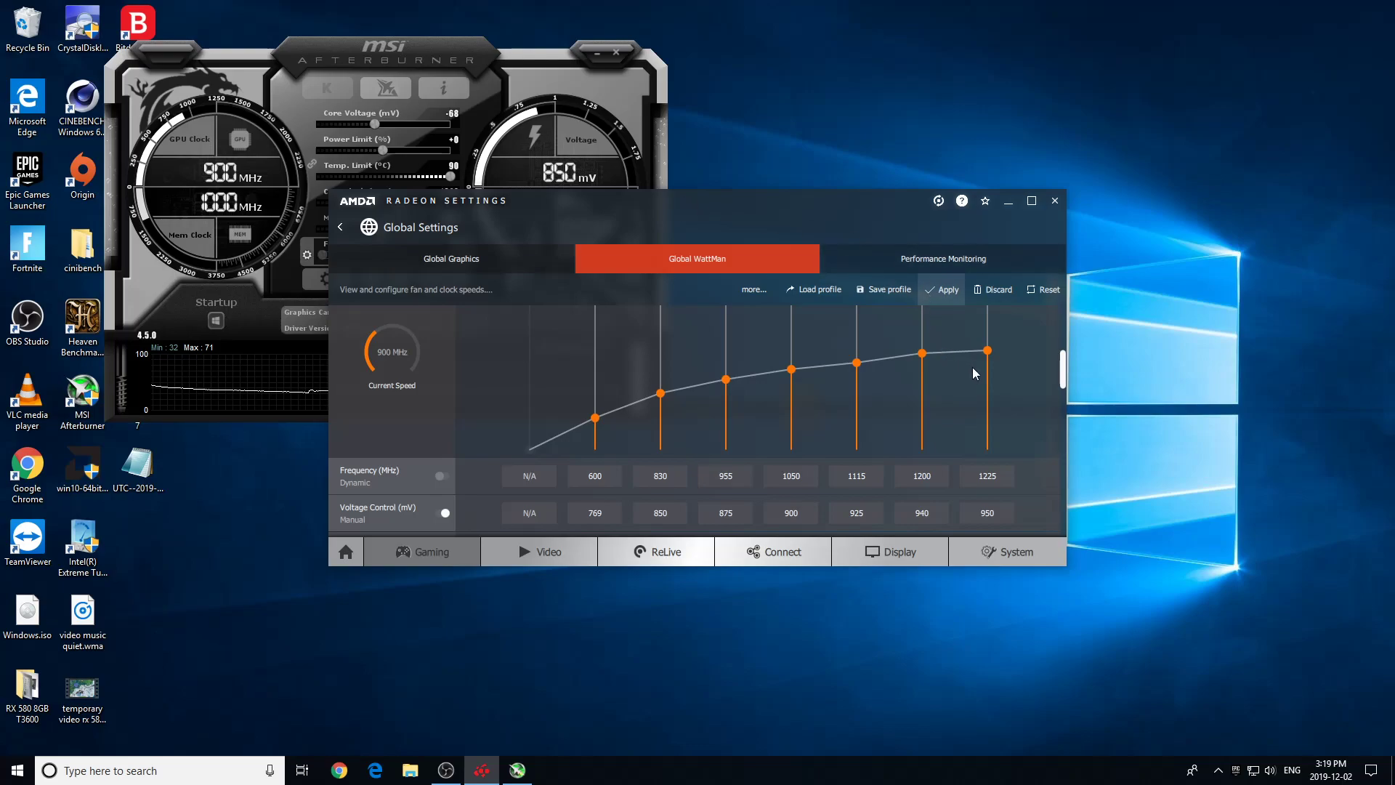
scroll(1019, 431, up, 1)
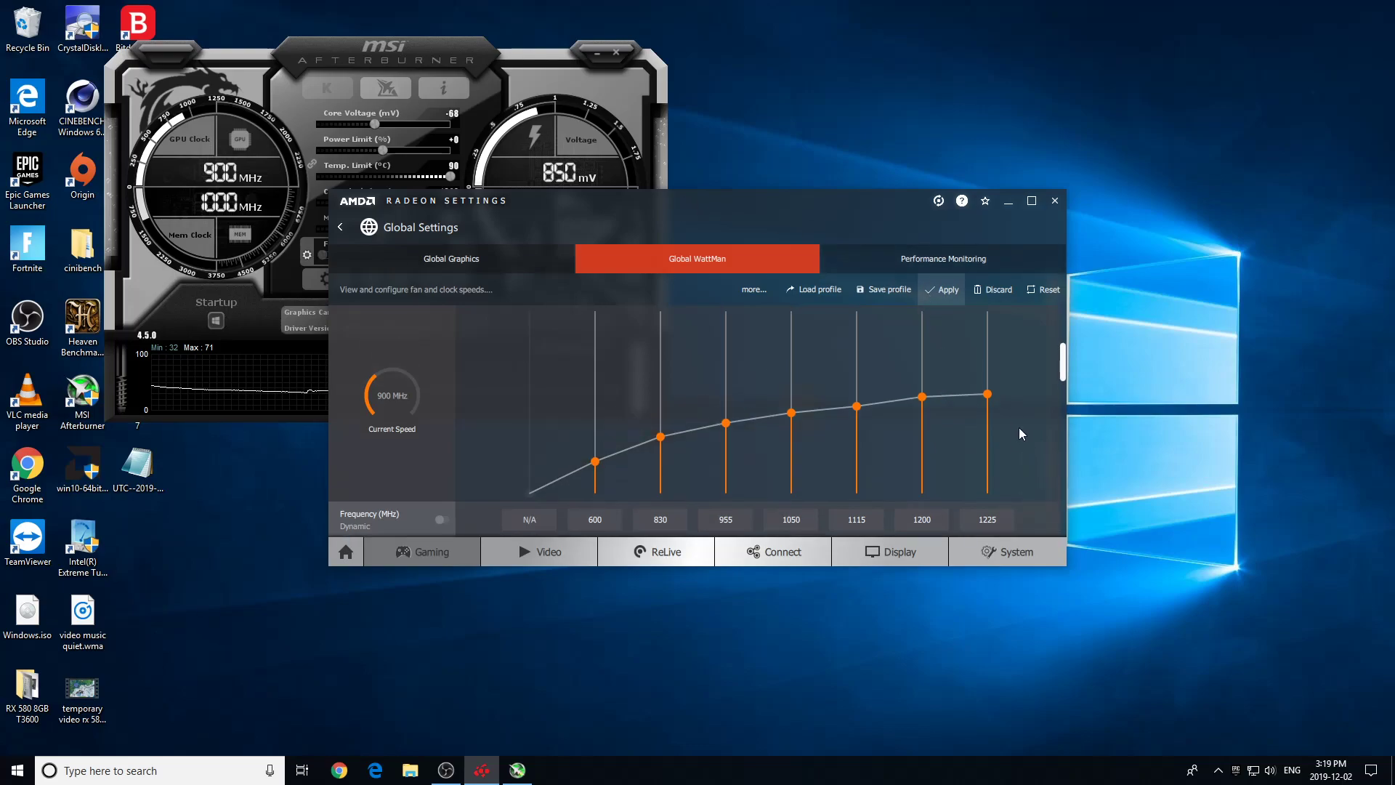
scroll(1019, 428, down, 1)
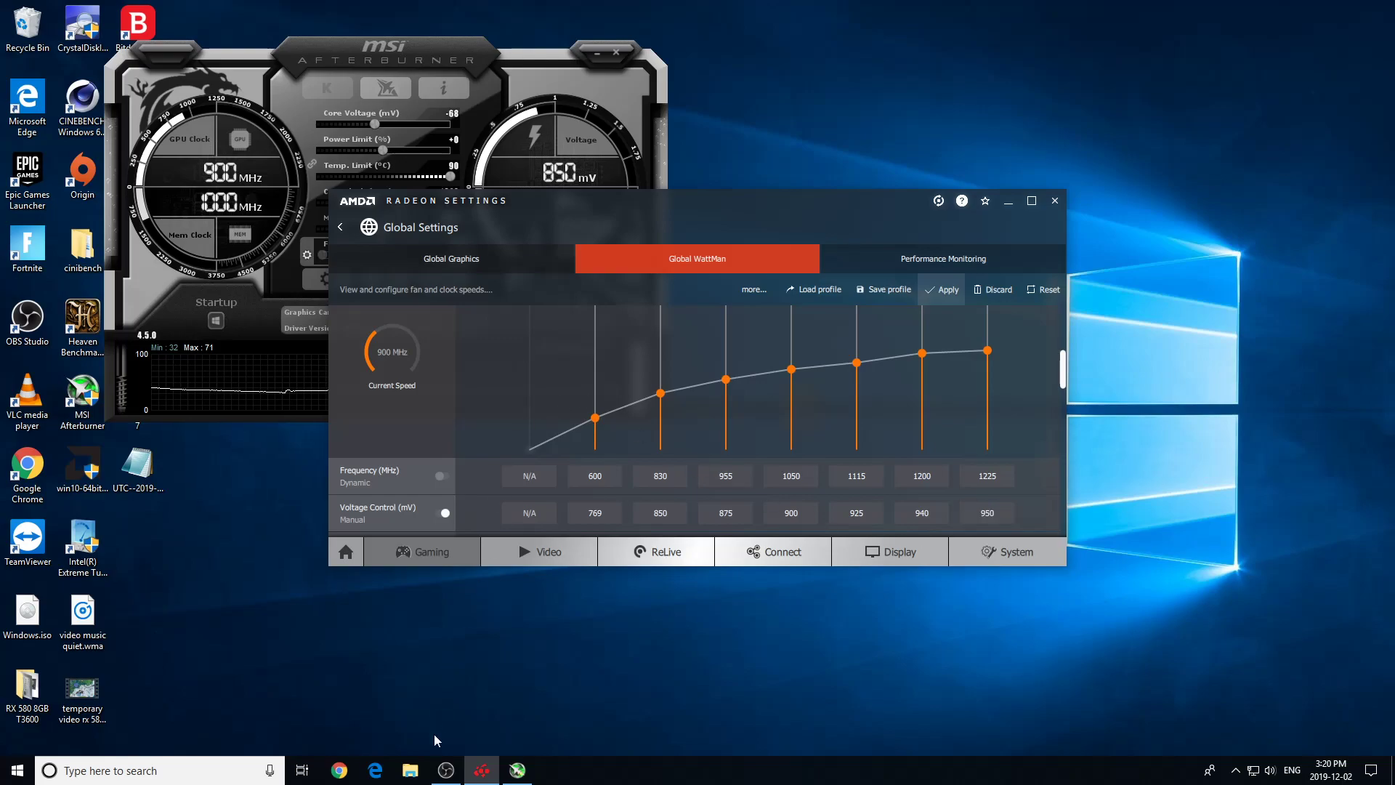
mouse_move(446, 770)
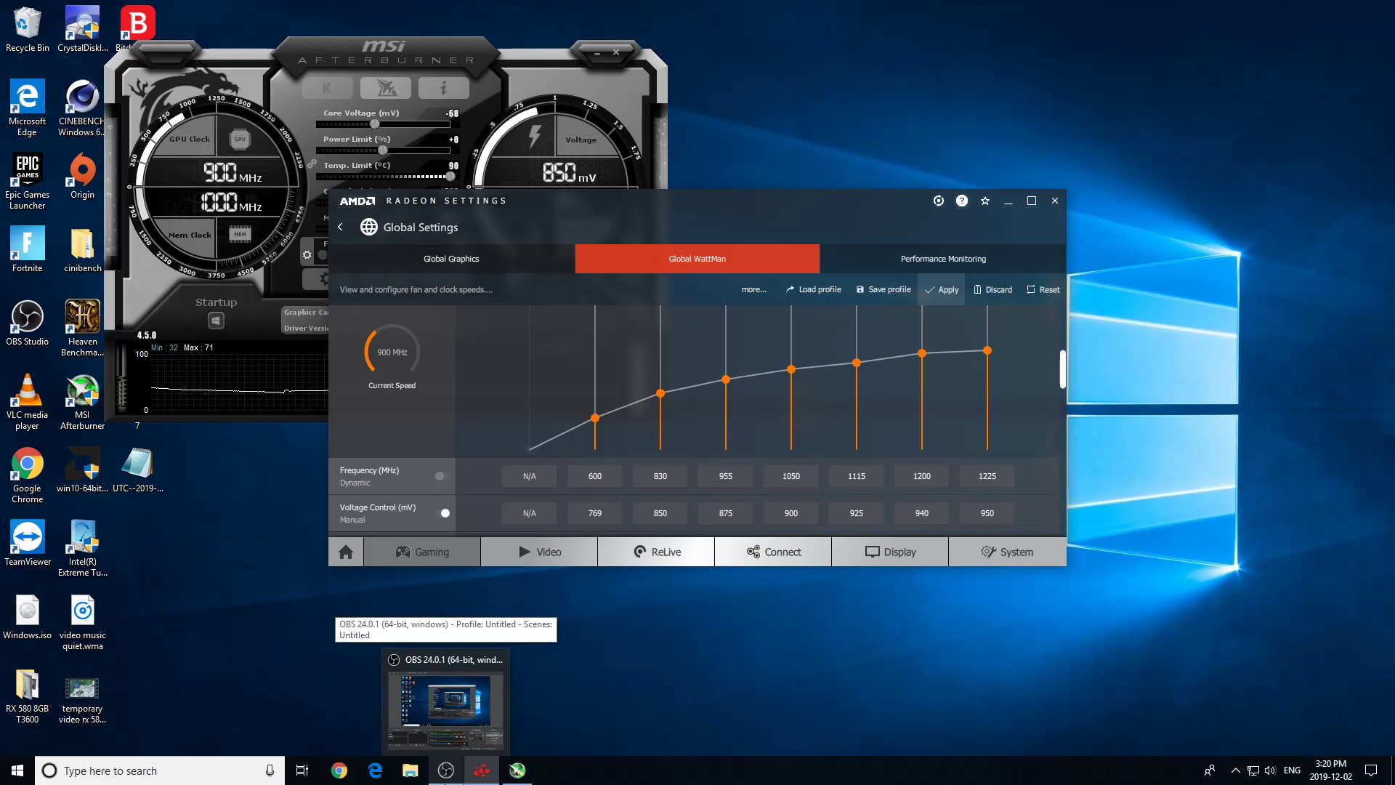
click(445, 701)
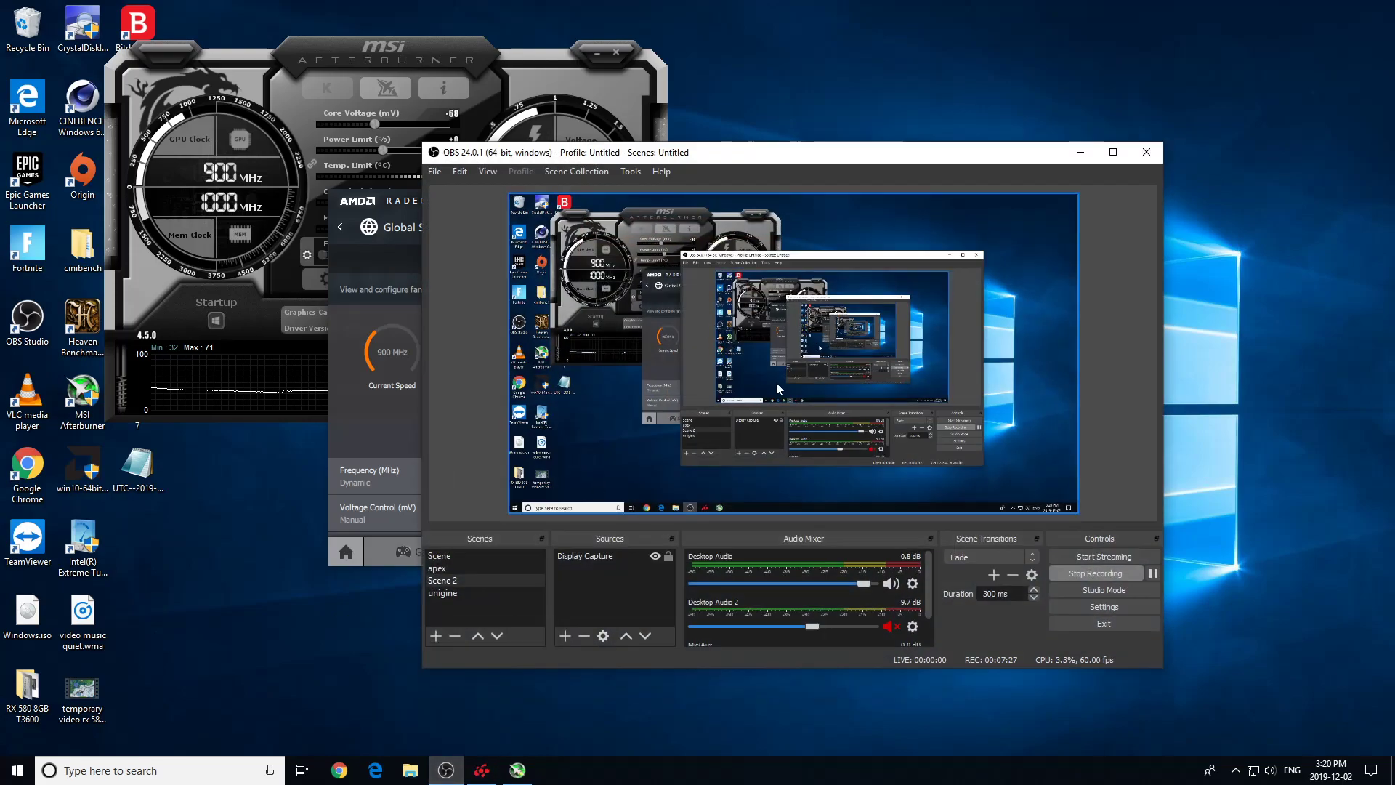